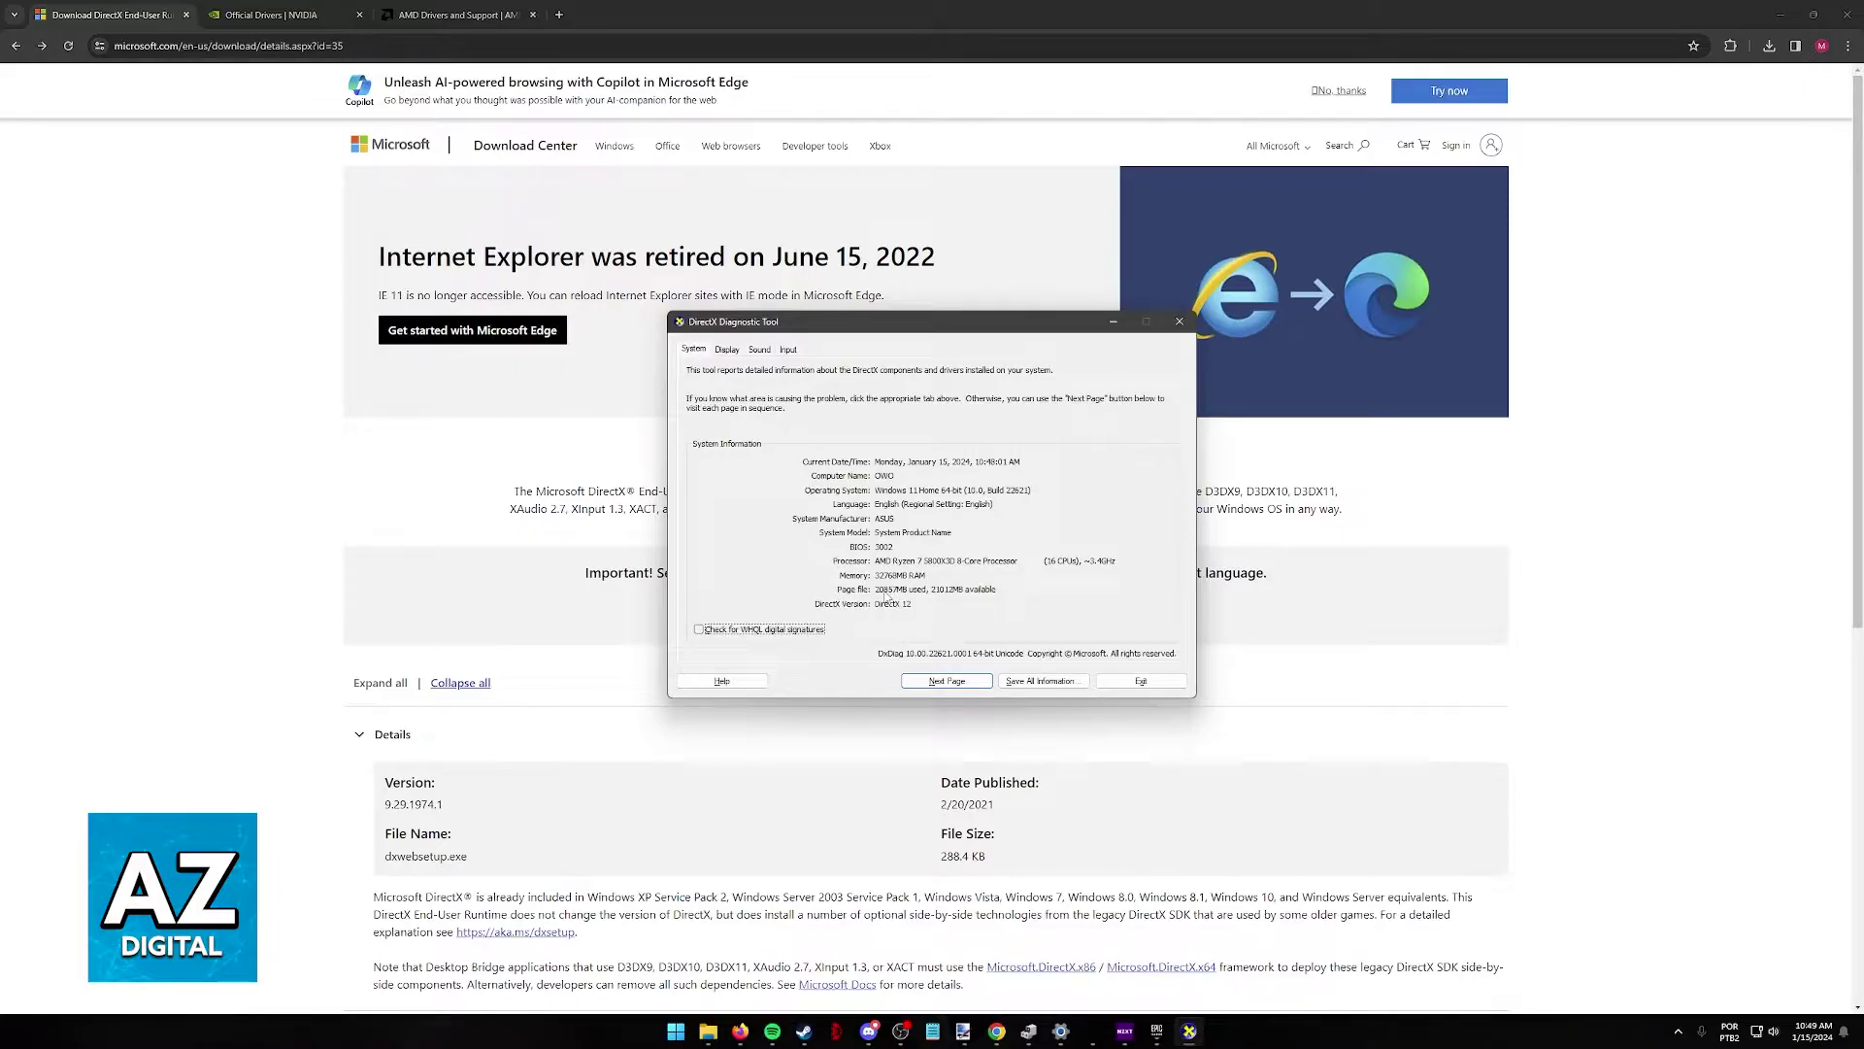
Bring the DirectX End-User Runtime download page to the front.
left_click(391, 400)
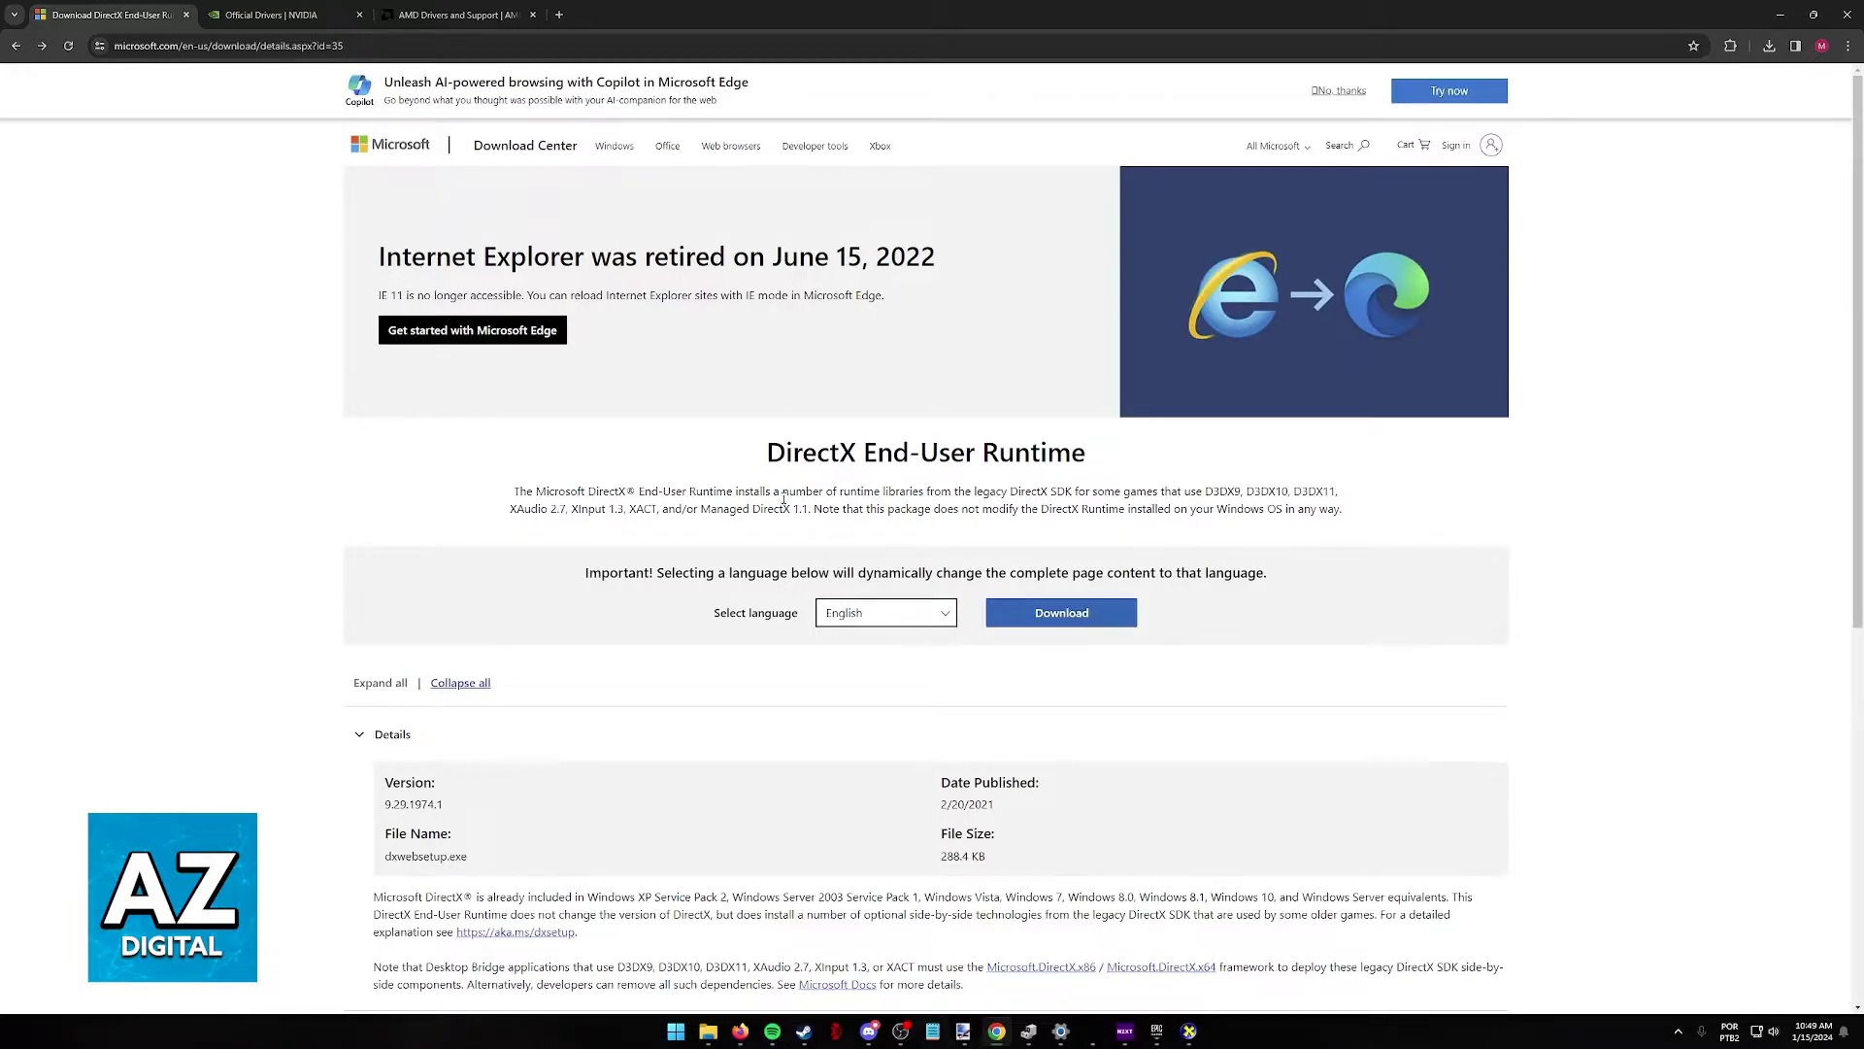
left_click_drag(773, 462, 858, 460)
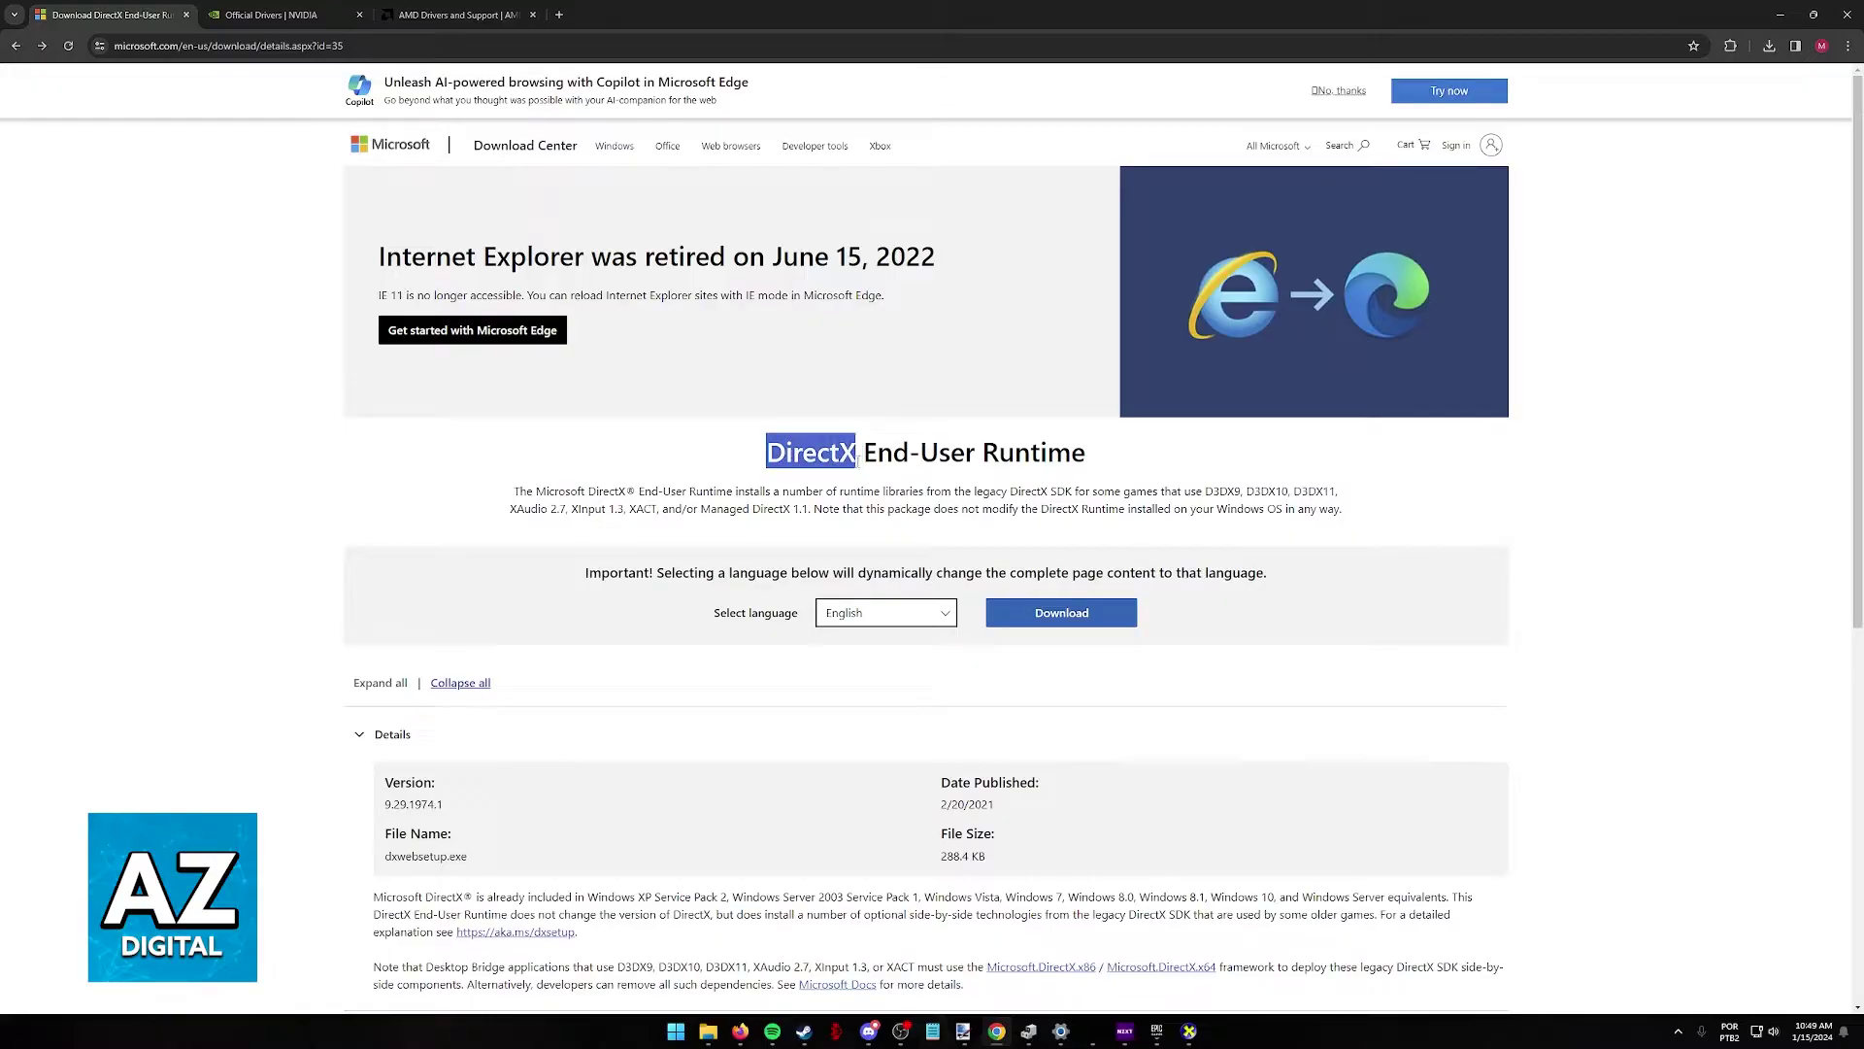
left_click(858, 460)
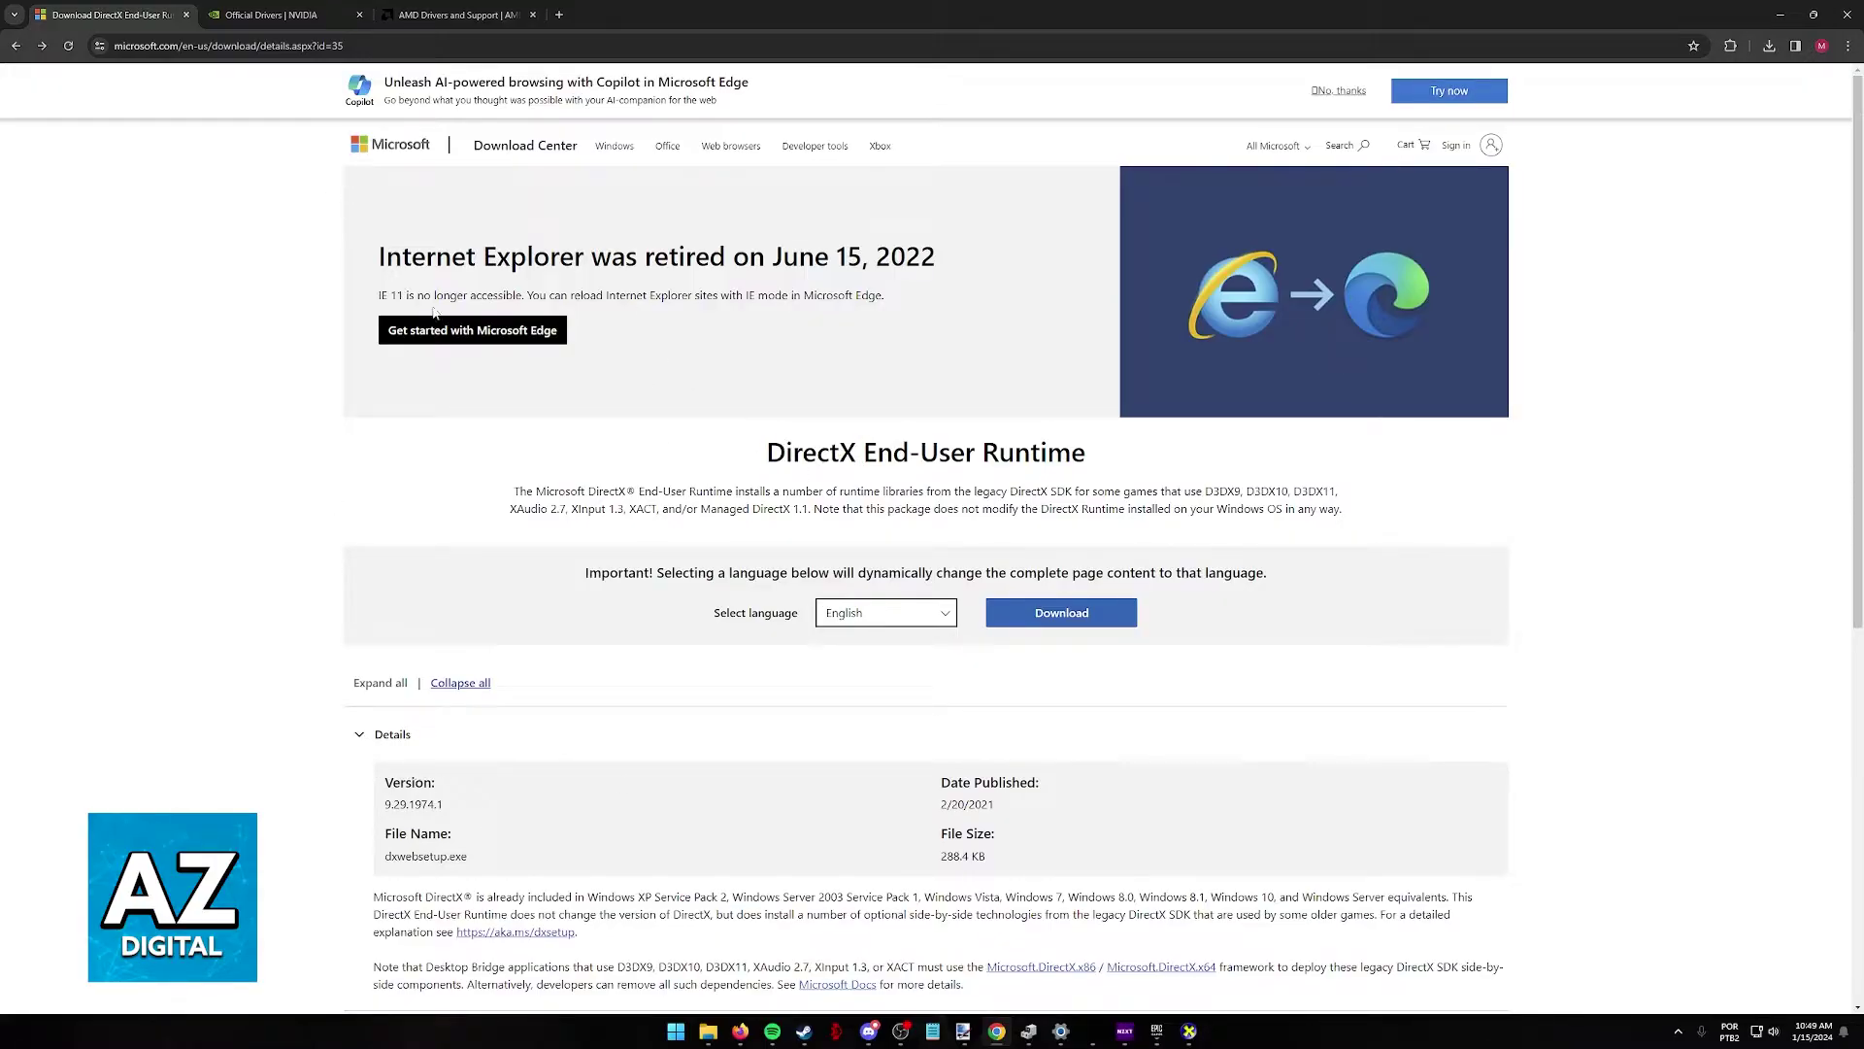
Keep English as the download language, then cancel the DirectX setup wizard without installing.
left_click(886, 613)
left_click(1325, 355)
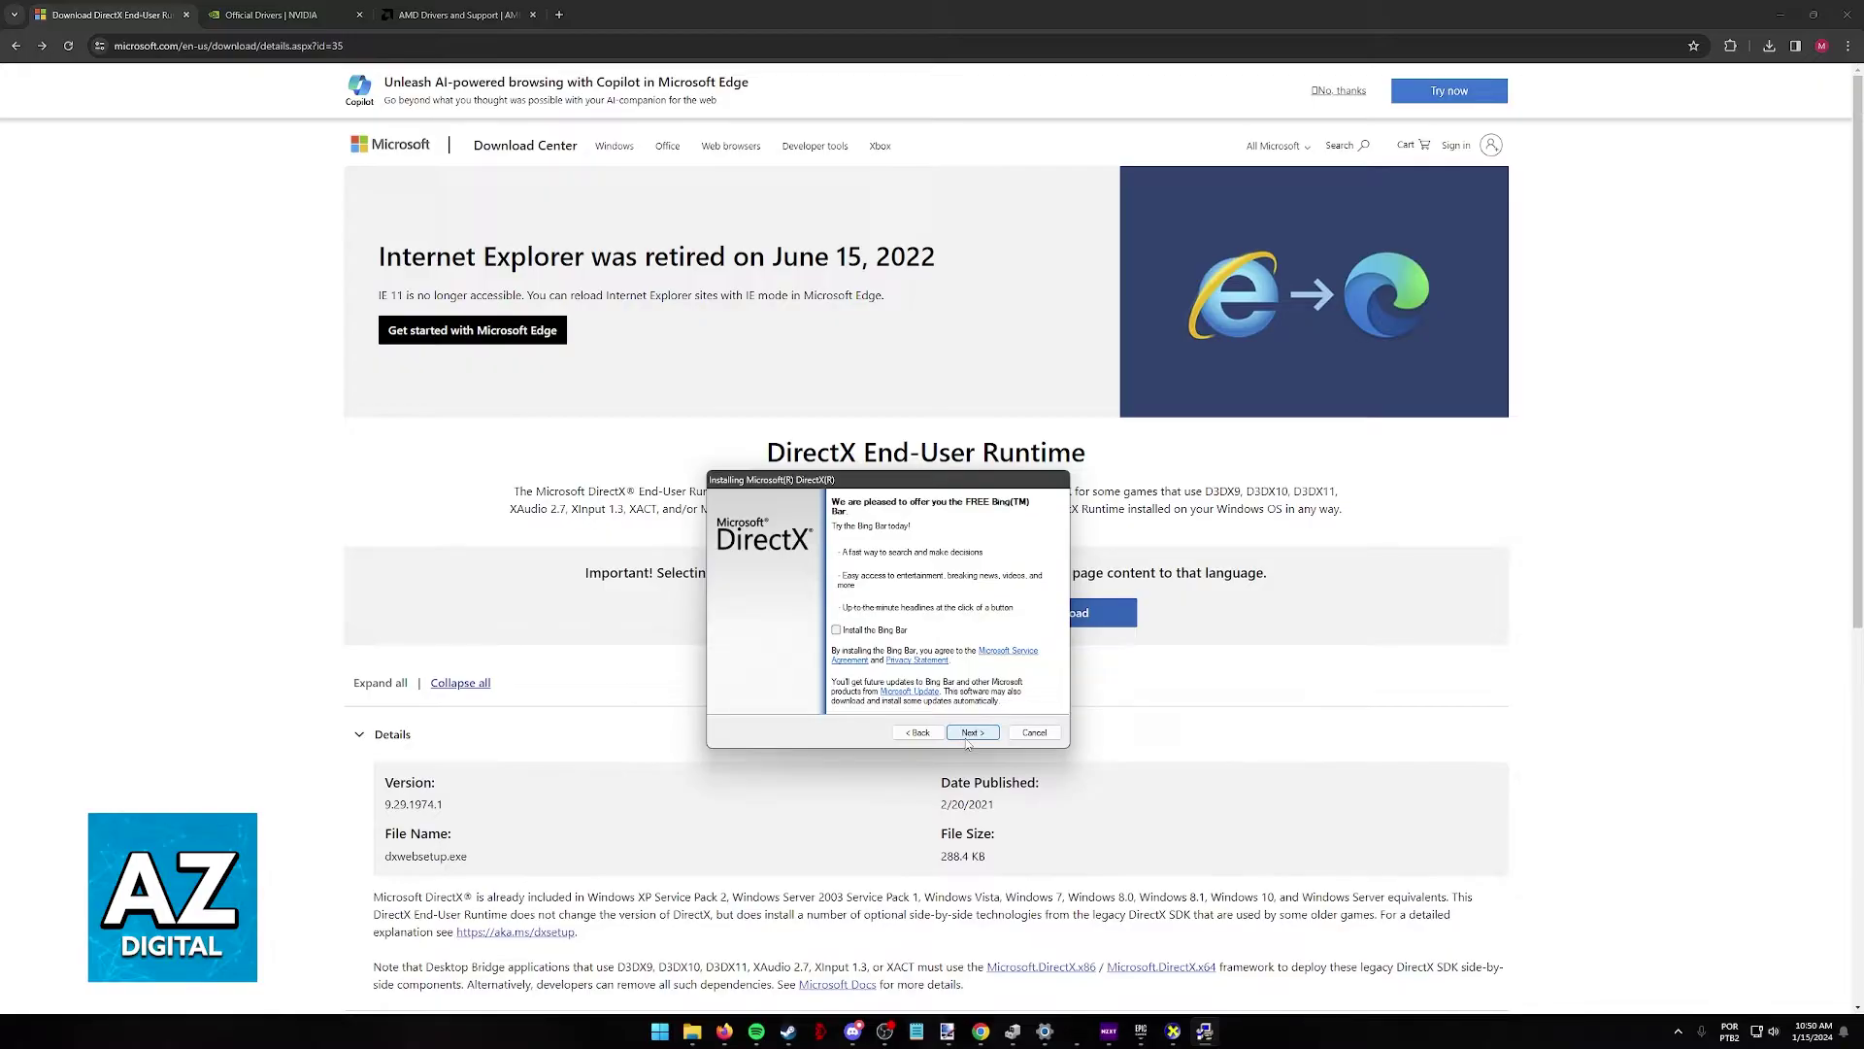
left_click(1034, 734)
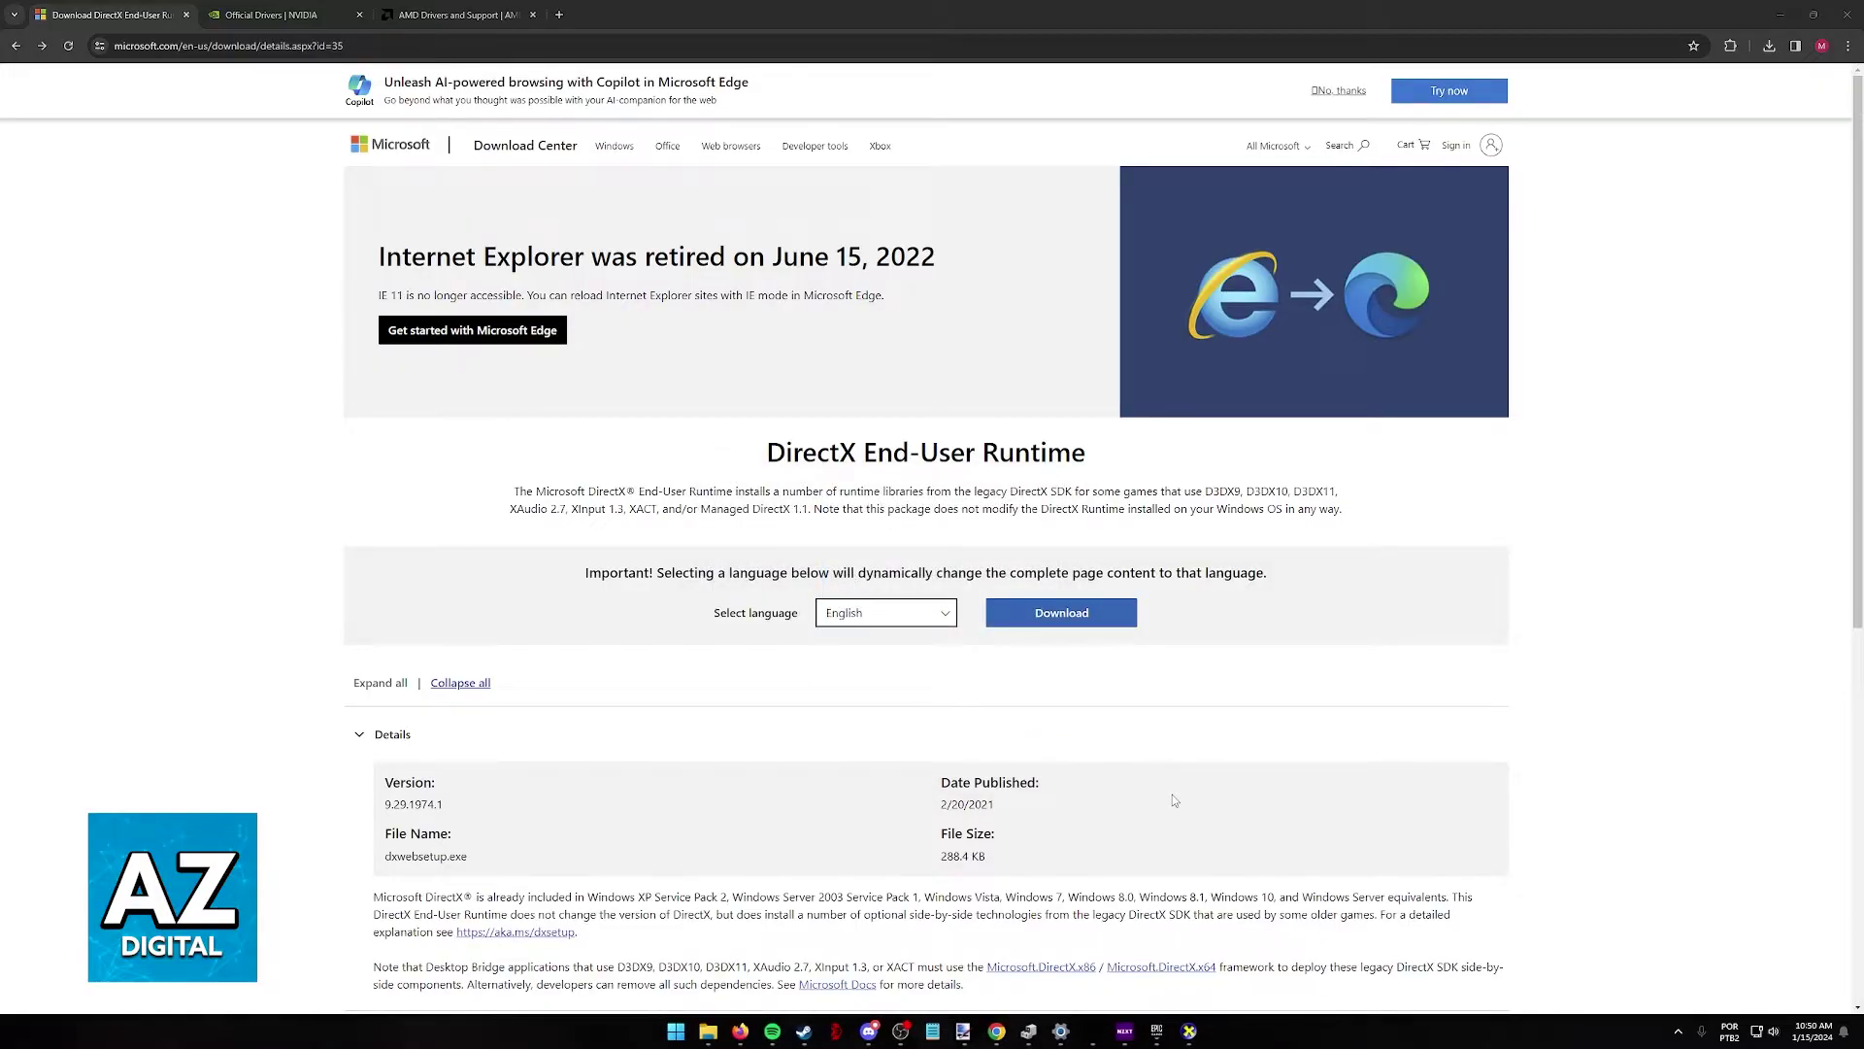
Open Device Manager, hide the DirectX report, and expand Display adapters.
left_click(1032, 1030)
left_click(728, 480)
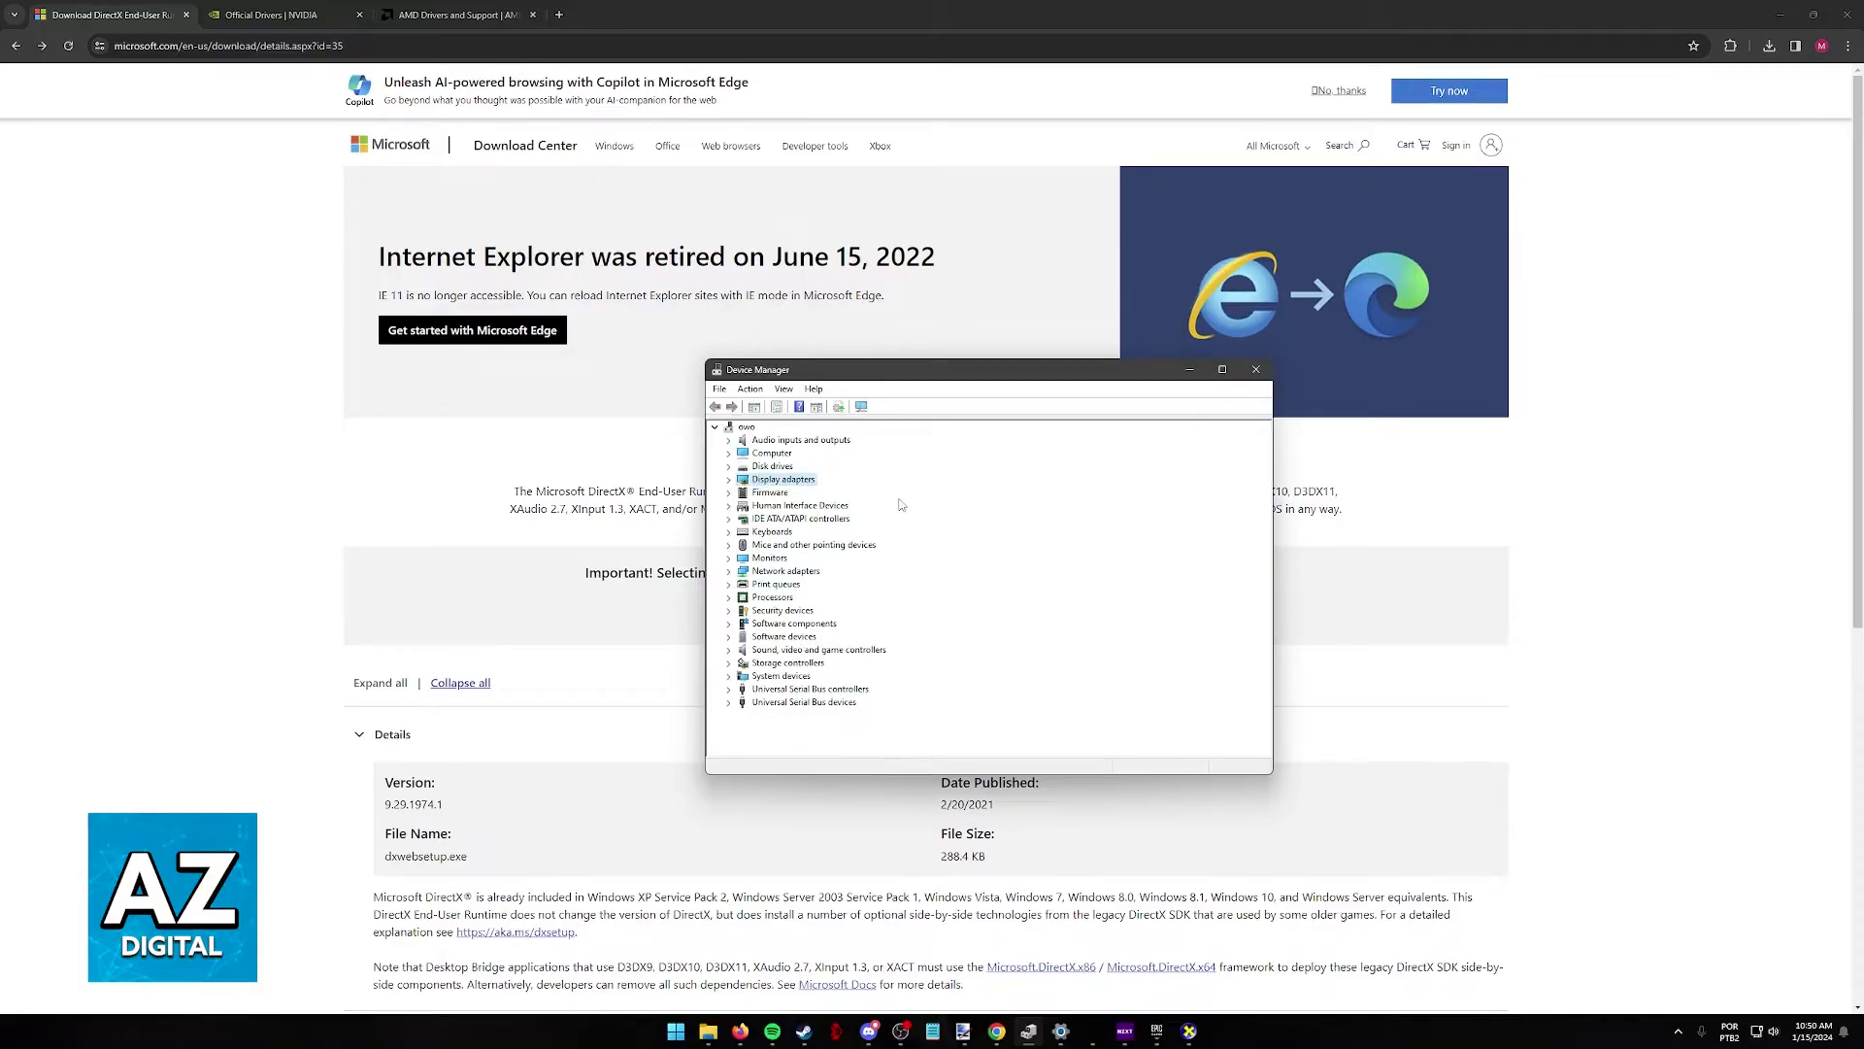
left_click(1189, 1030)
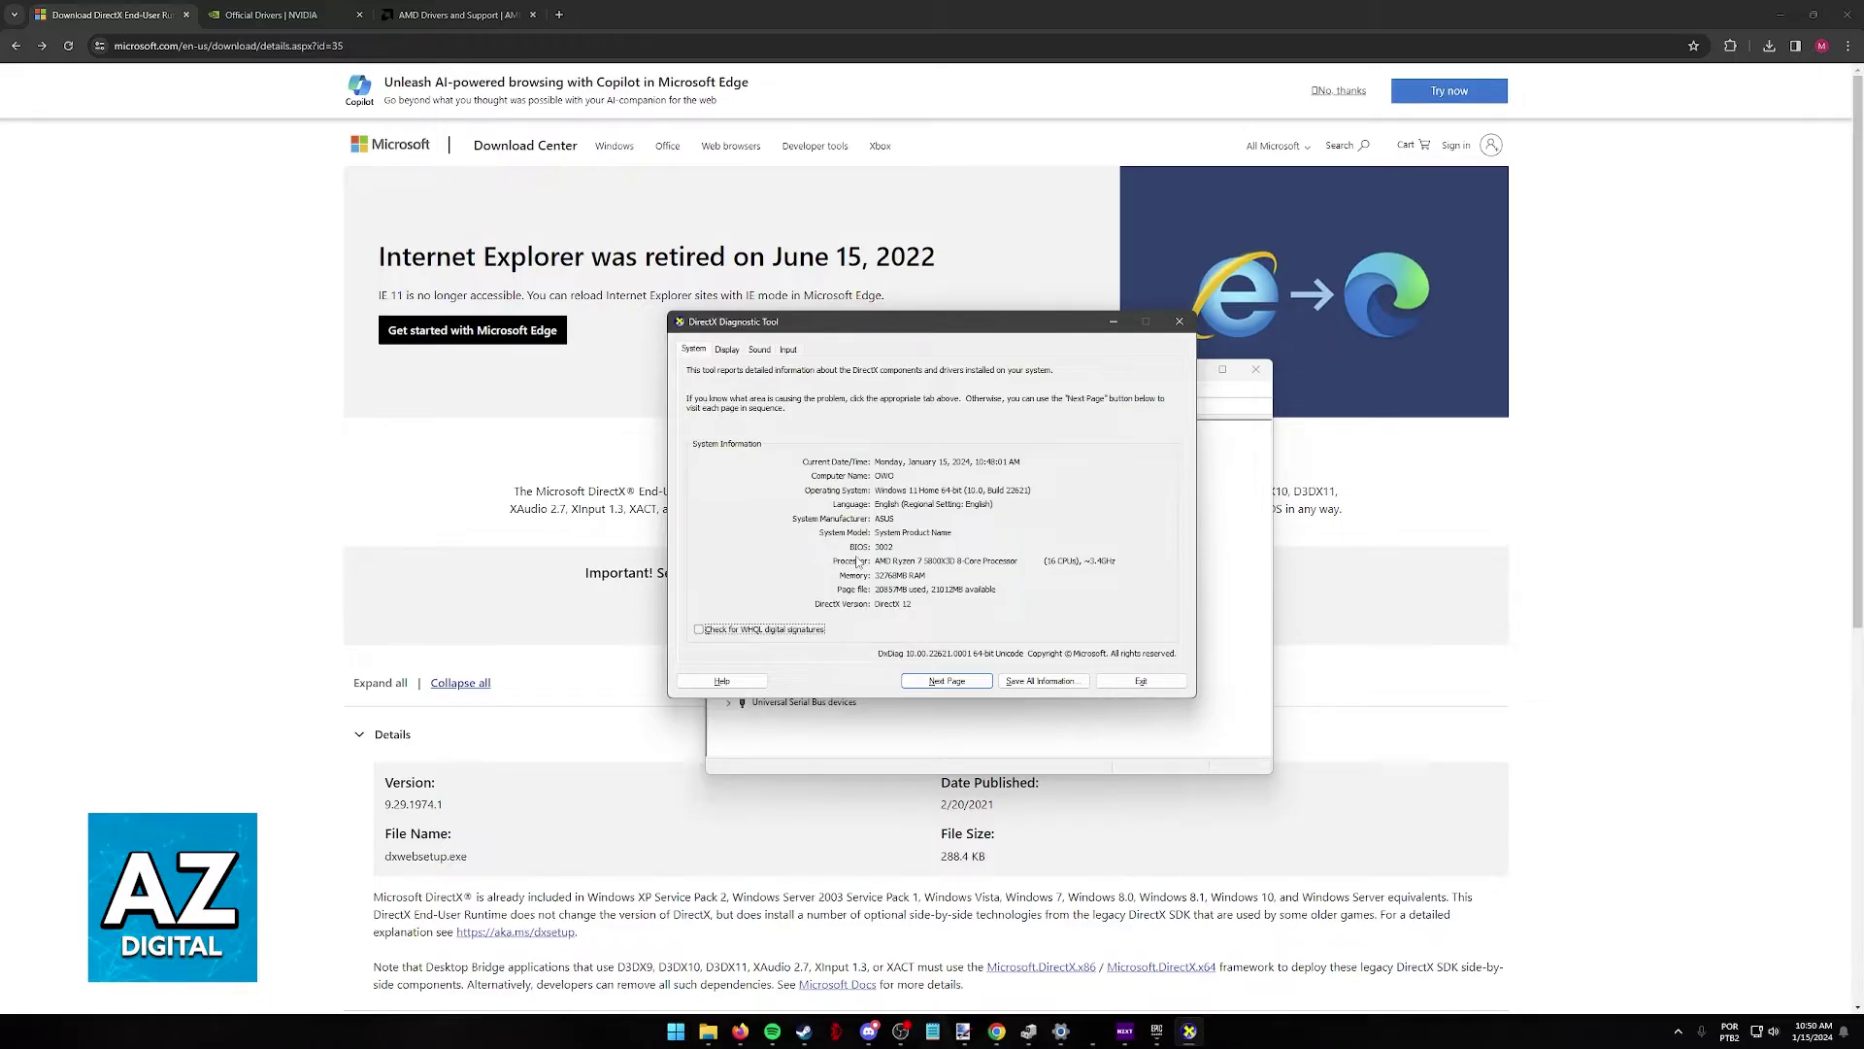
left_click(1113, 322)
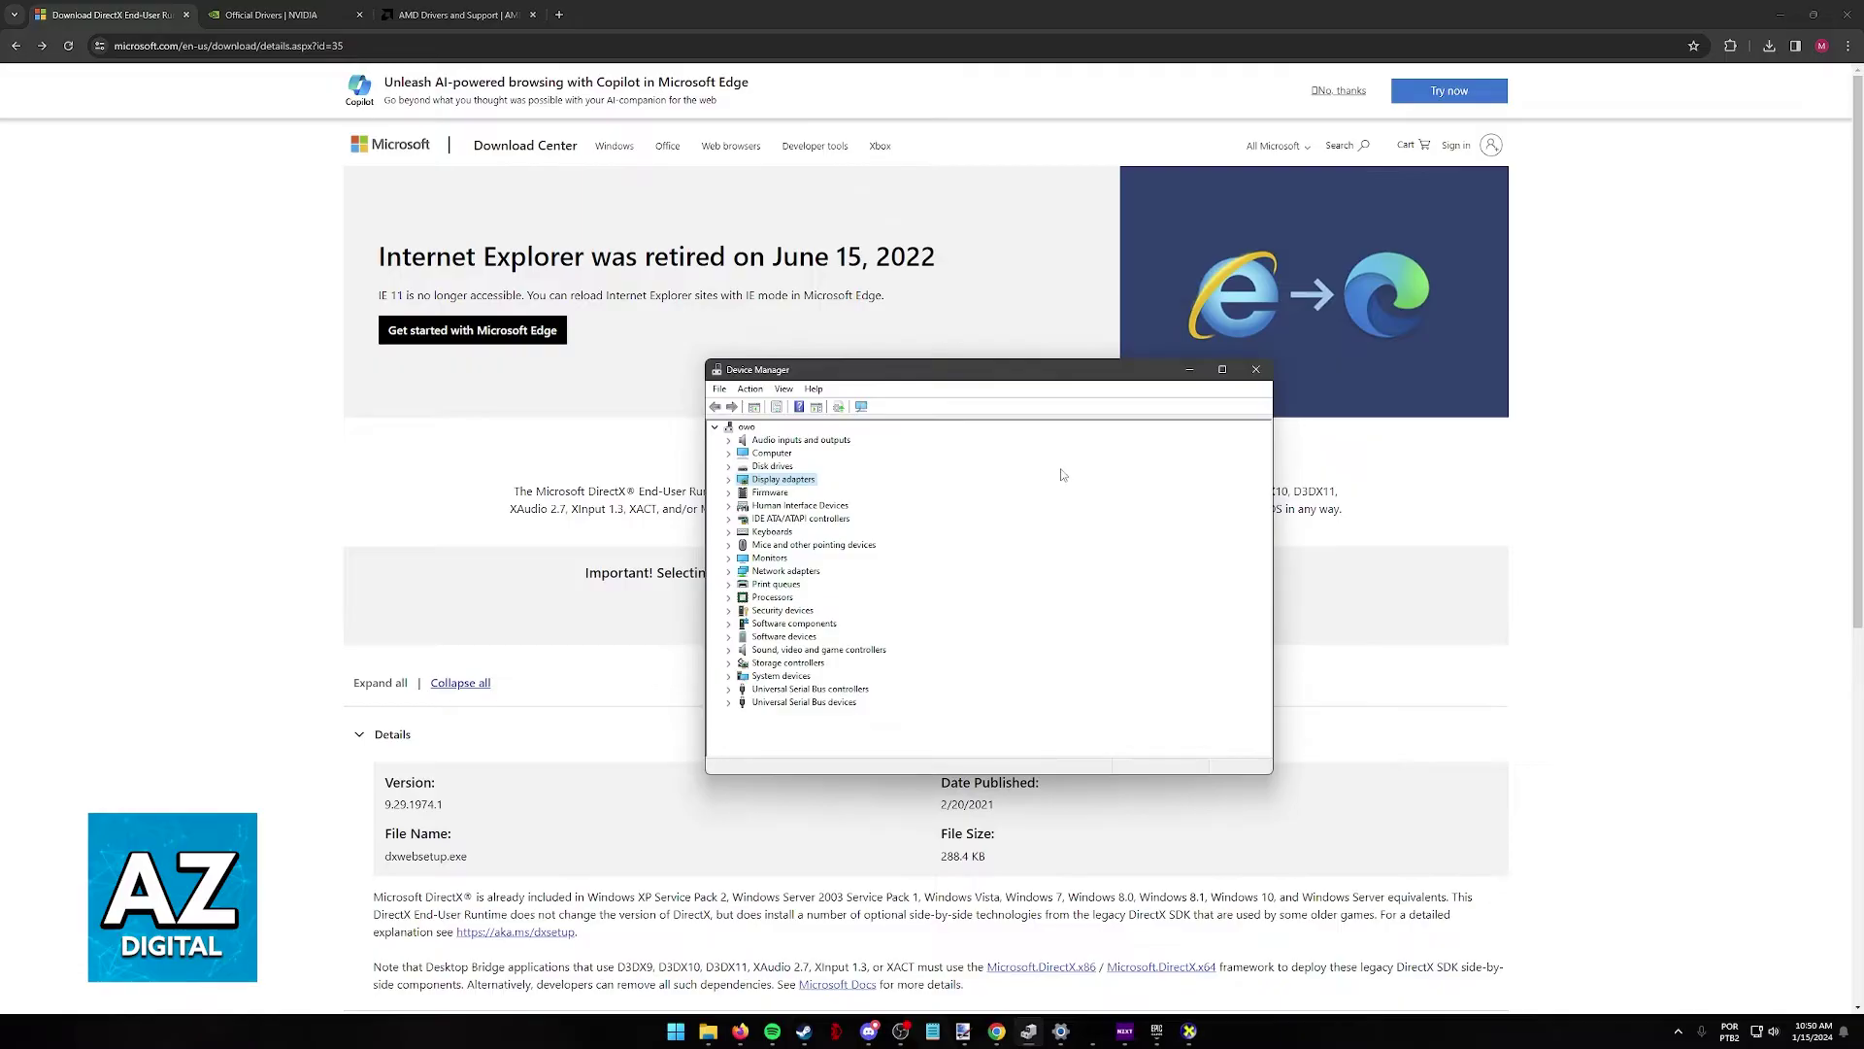
left_click(728, 480)
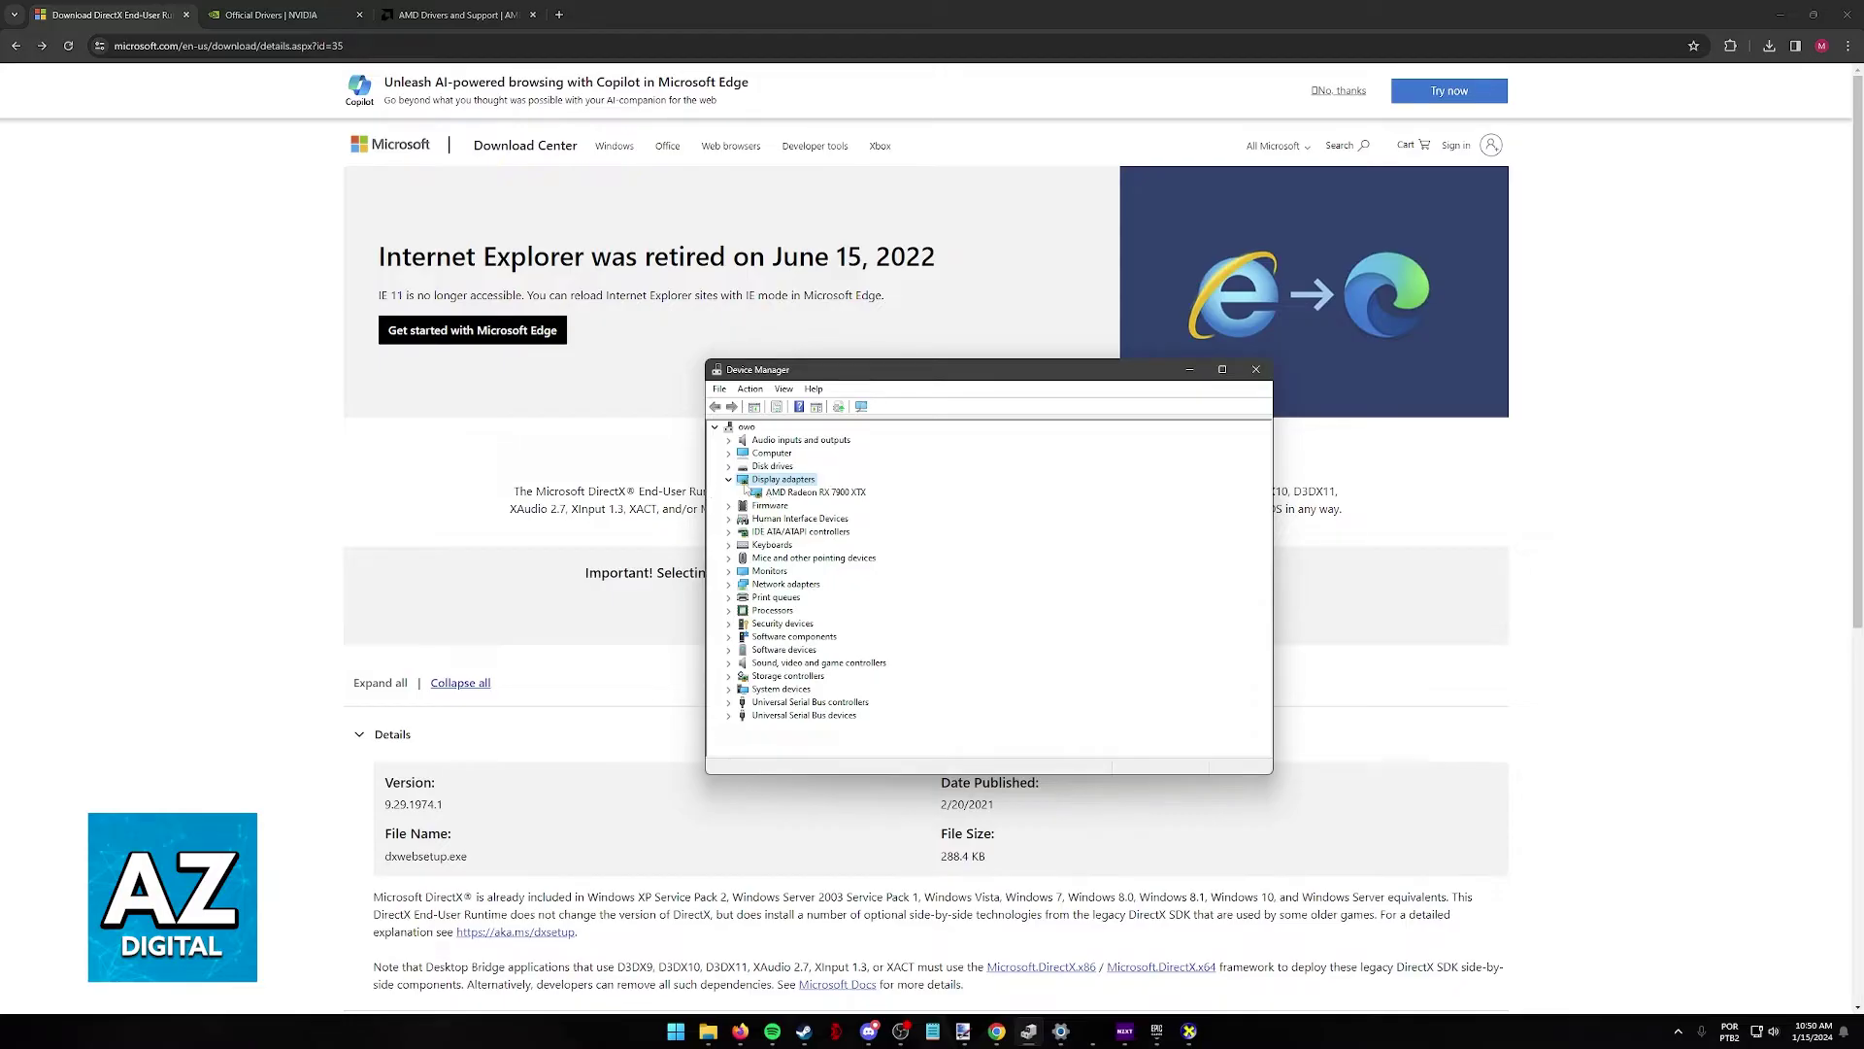
Start an Update driver search for the AMD Radeon RX 7900 XTX, then close it unsearched.
left_click(816, 496)
right_click(827, 495)
left_click(802, 496)
right_click(802, 496)
left_click(864, 506)
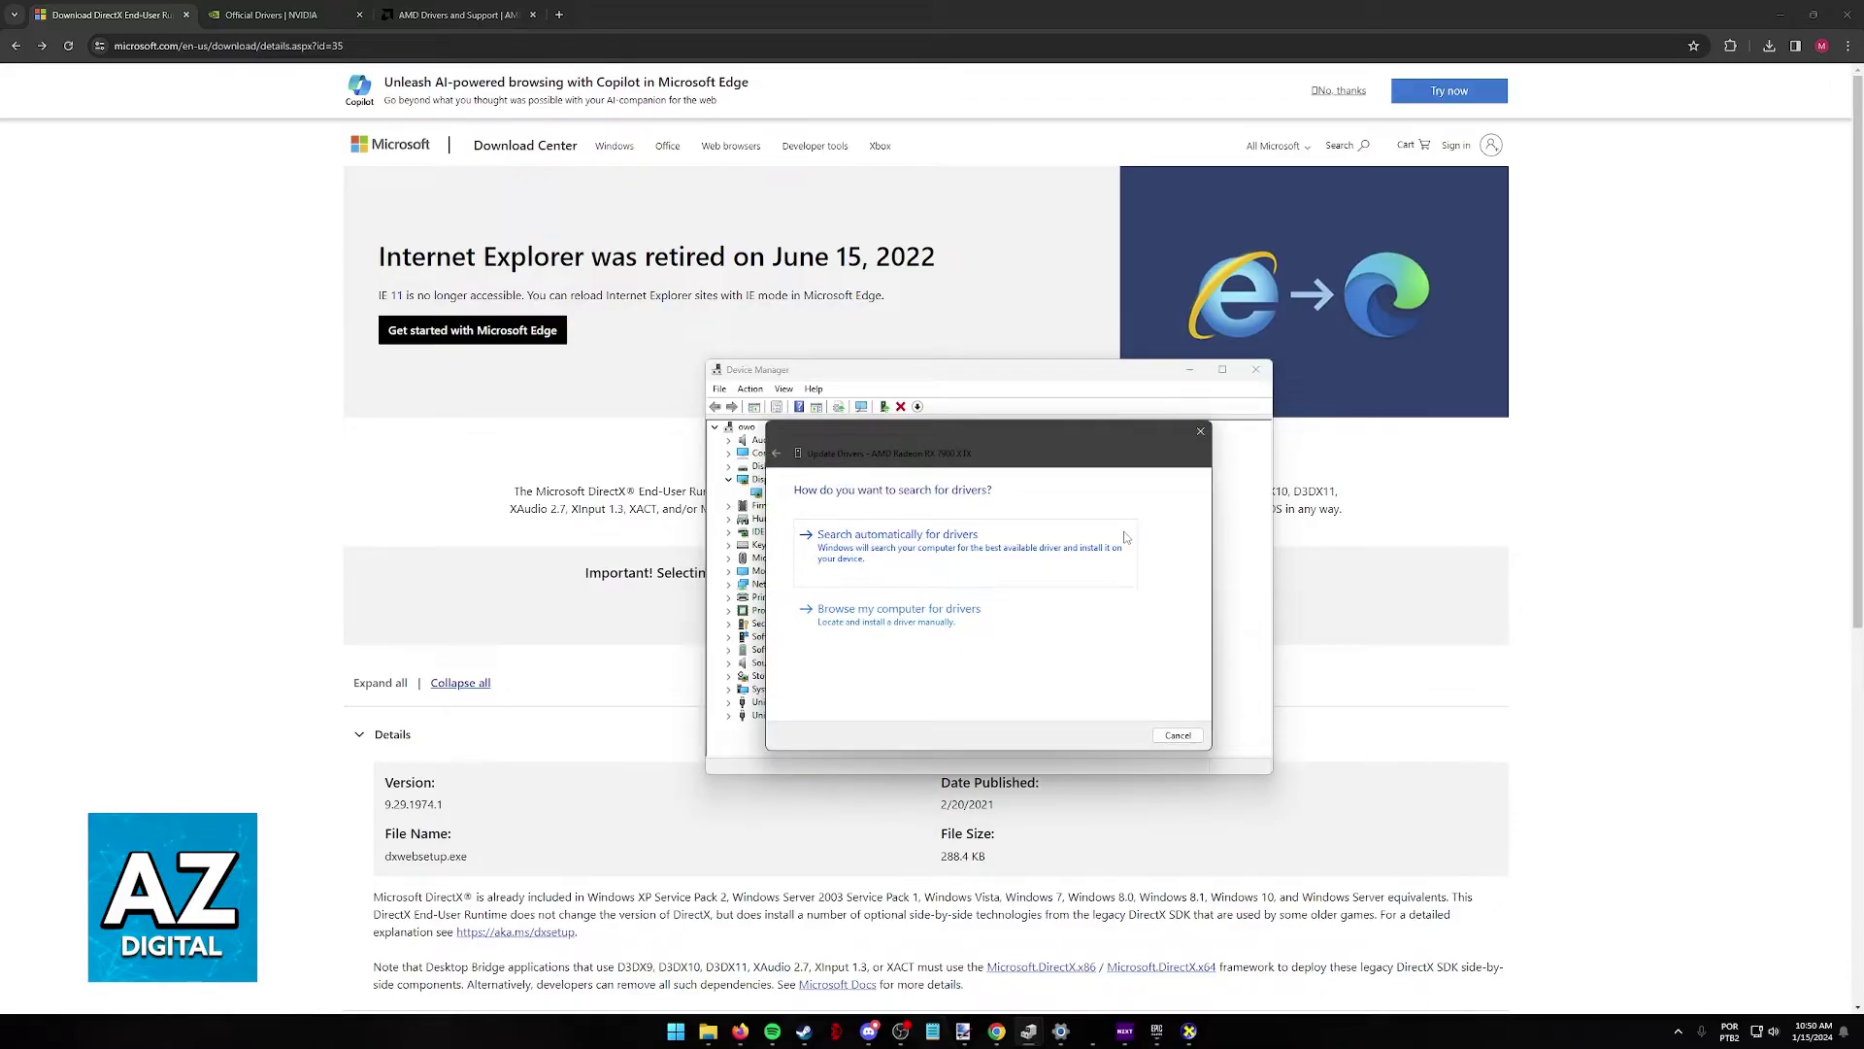
left_click(1200, 431)
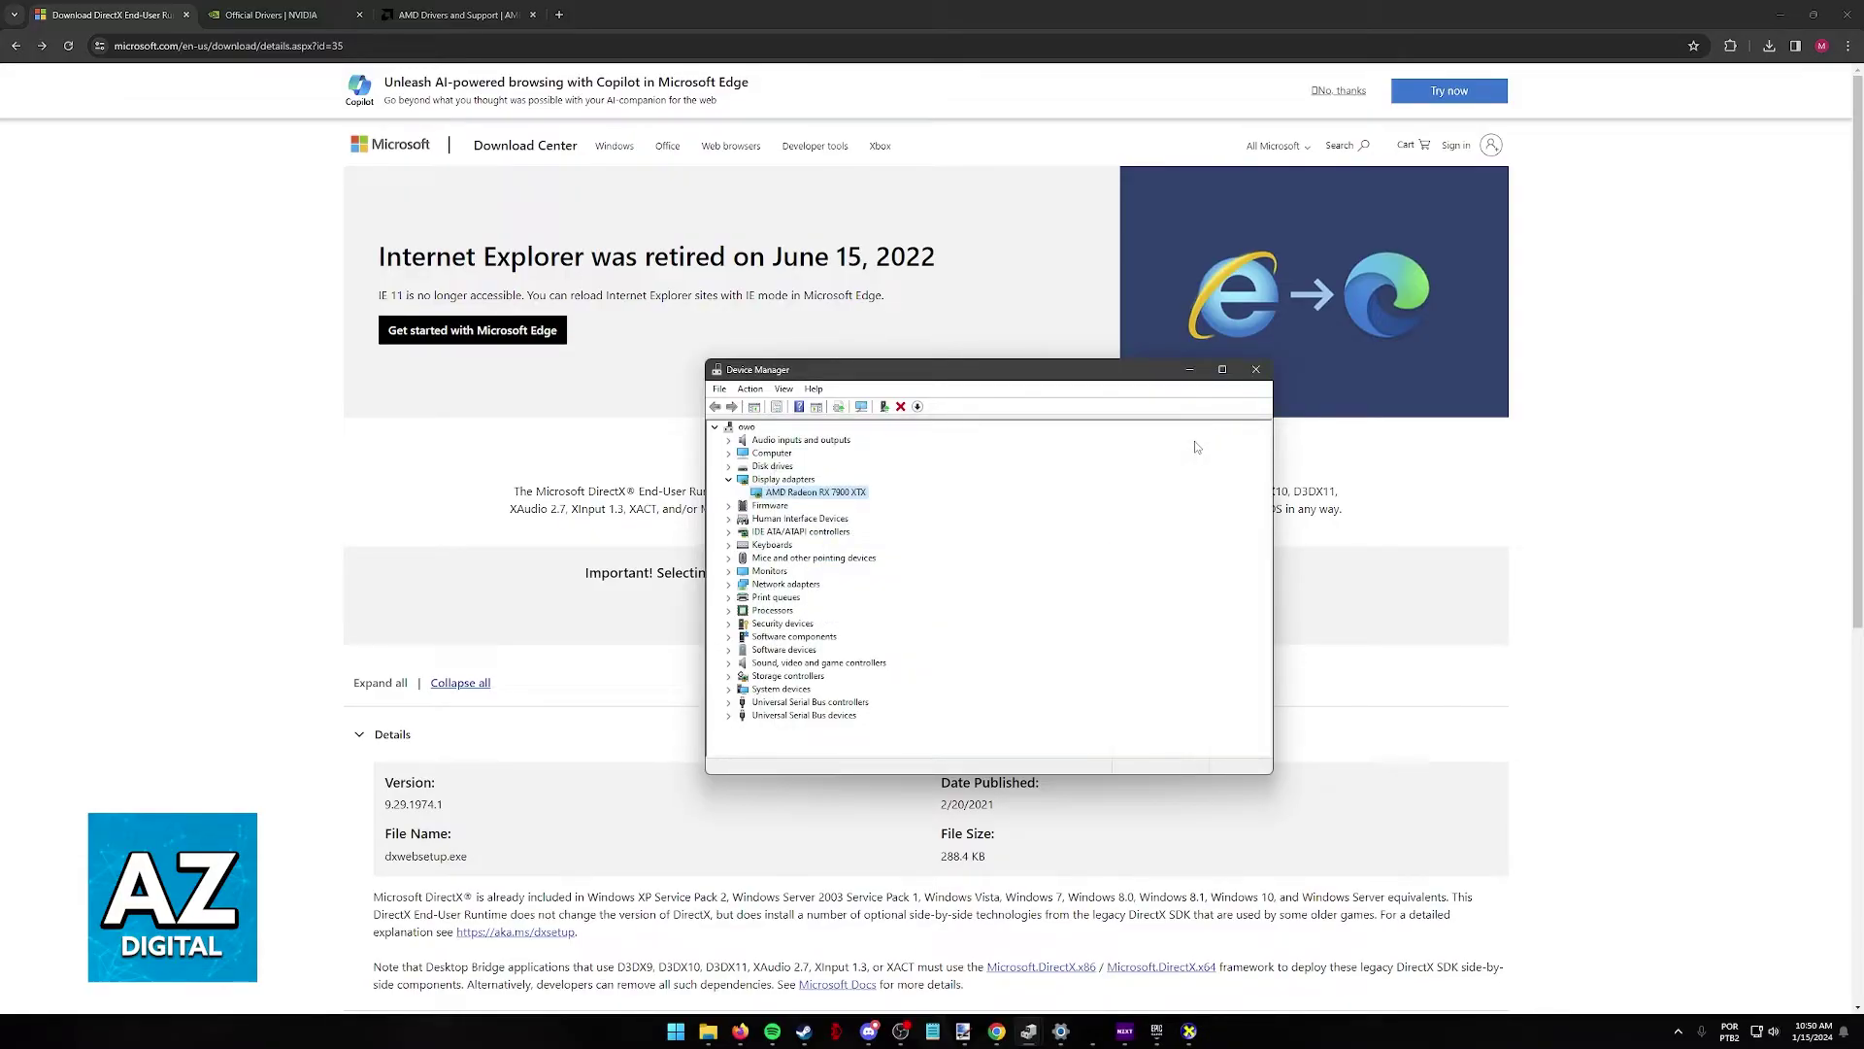
right_click(837, 493)
left_click(899, 485)
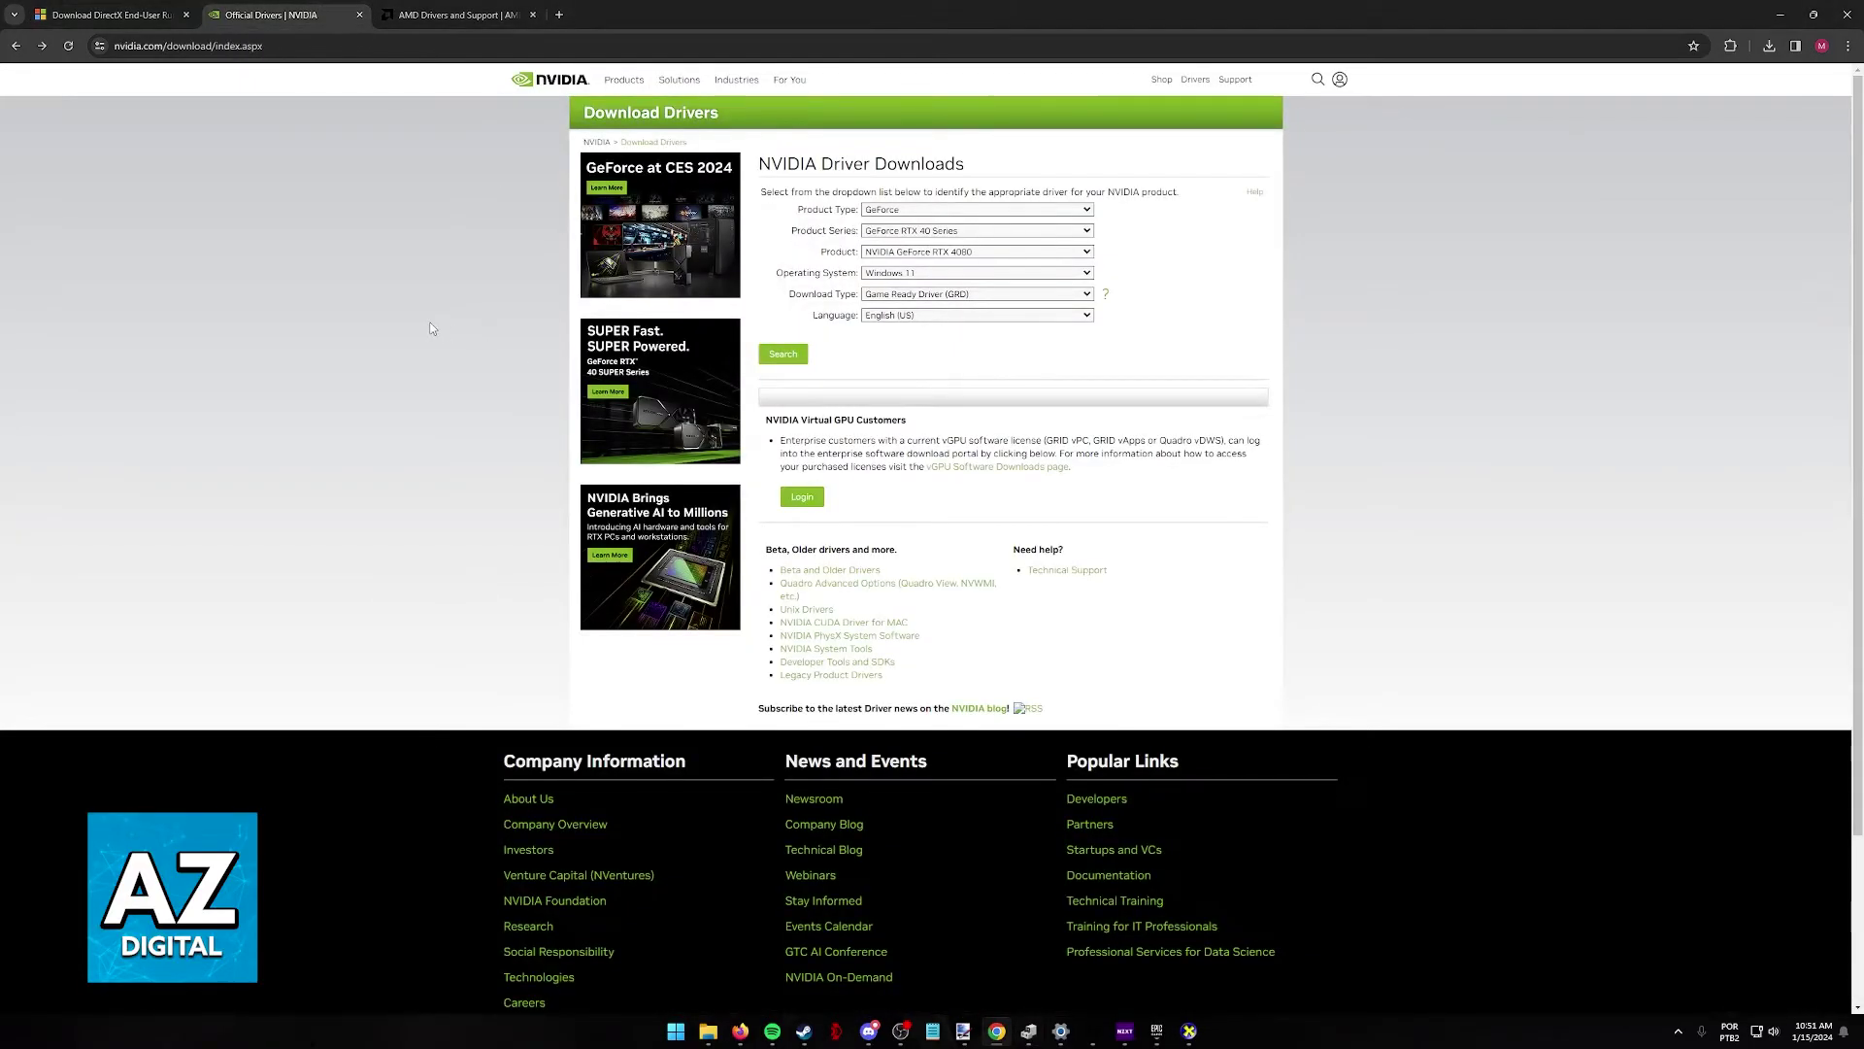
Choose Graphics as the product category on AMD Drivers and Support.
left_click(475, 14)
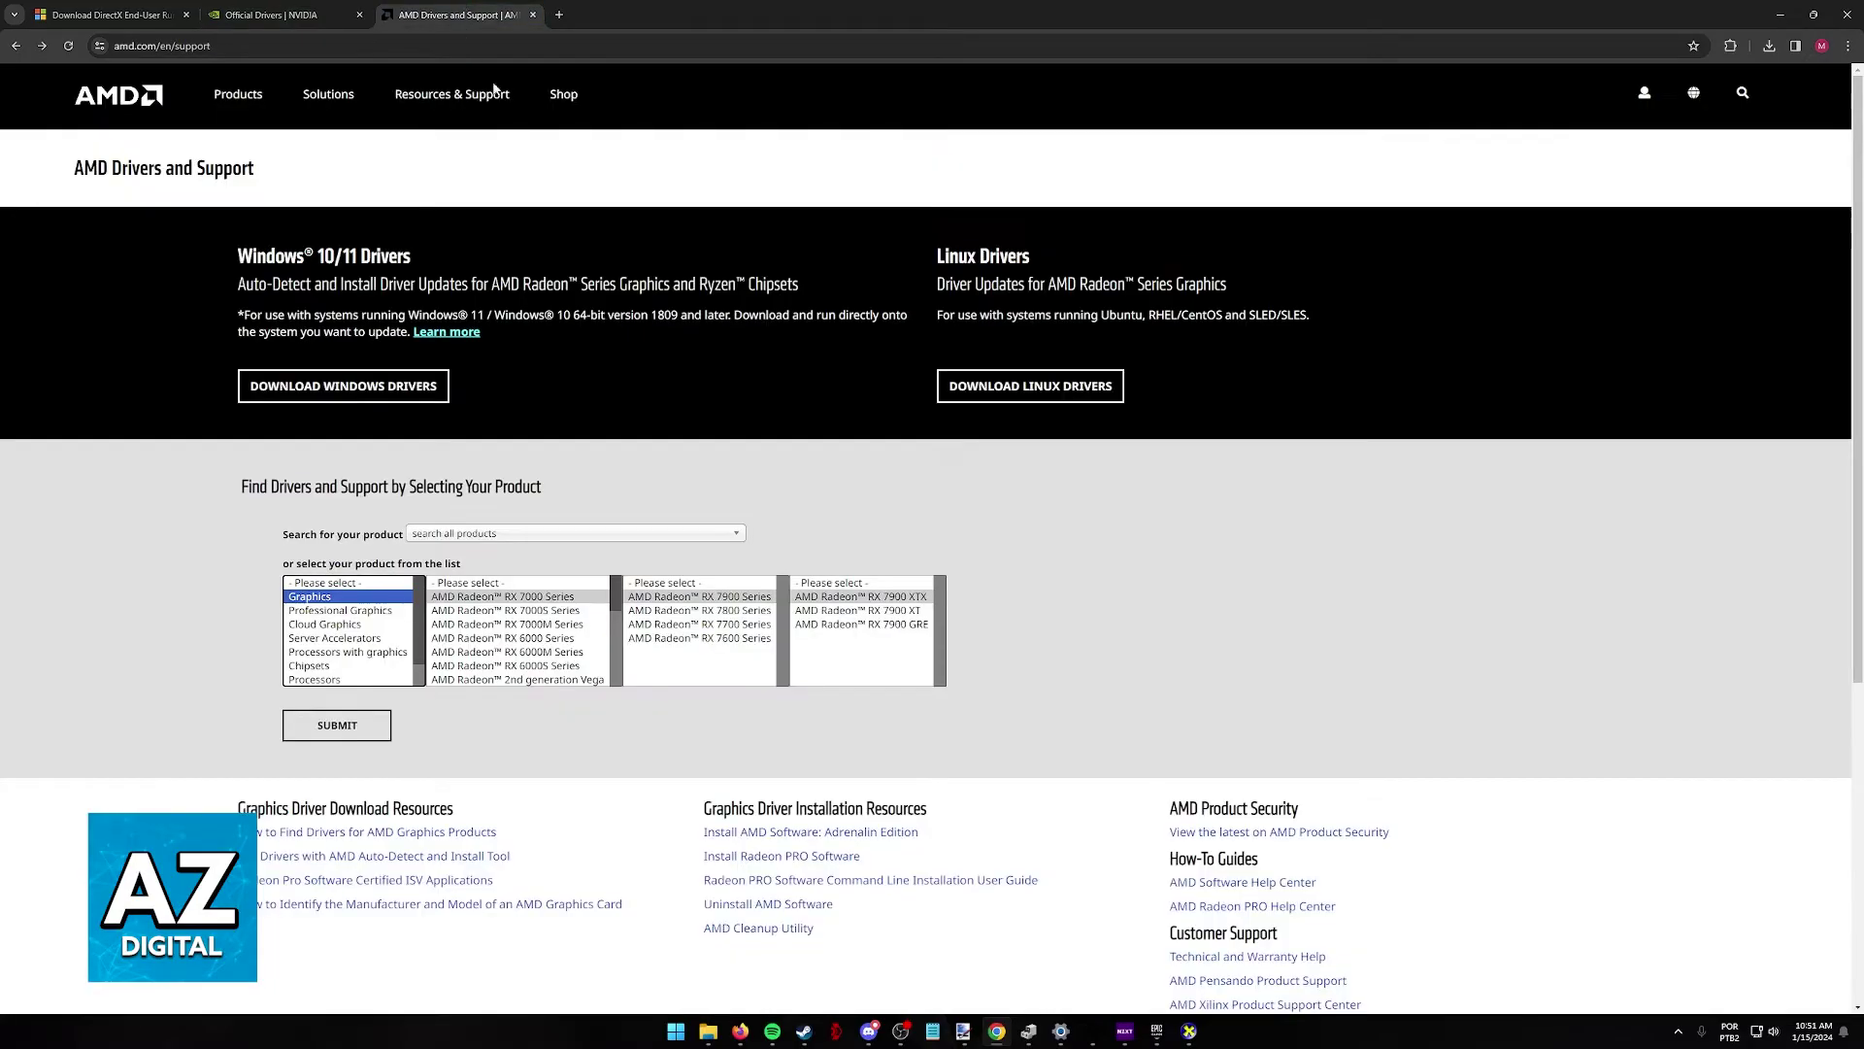
left_click(342, 598)
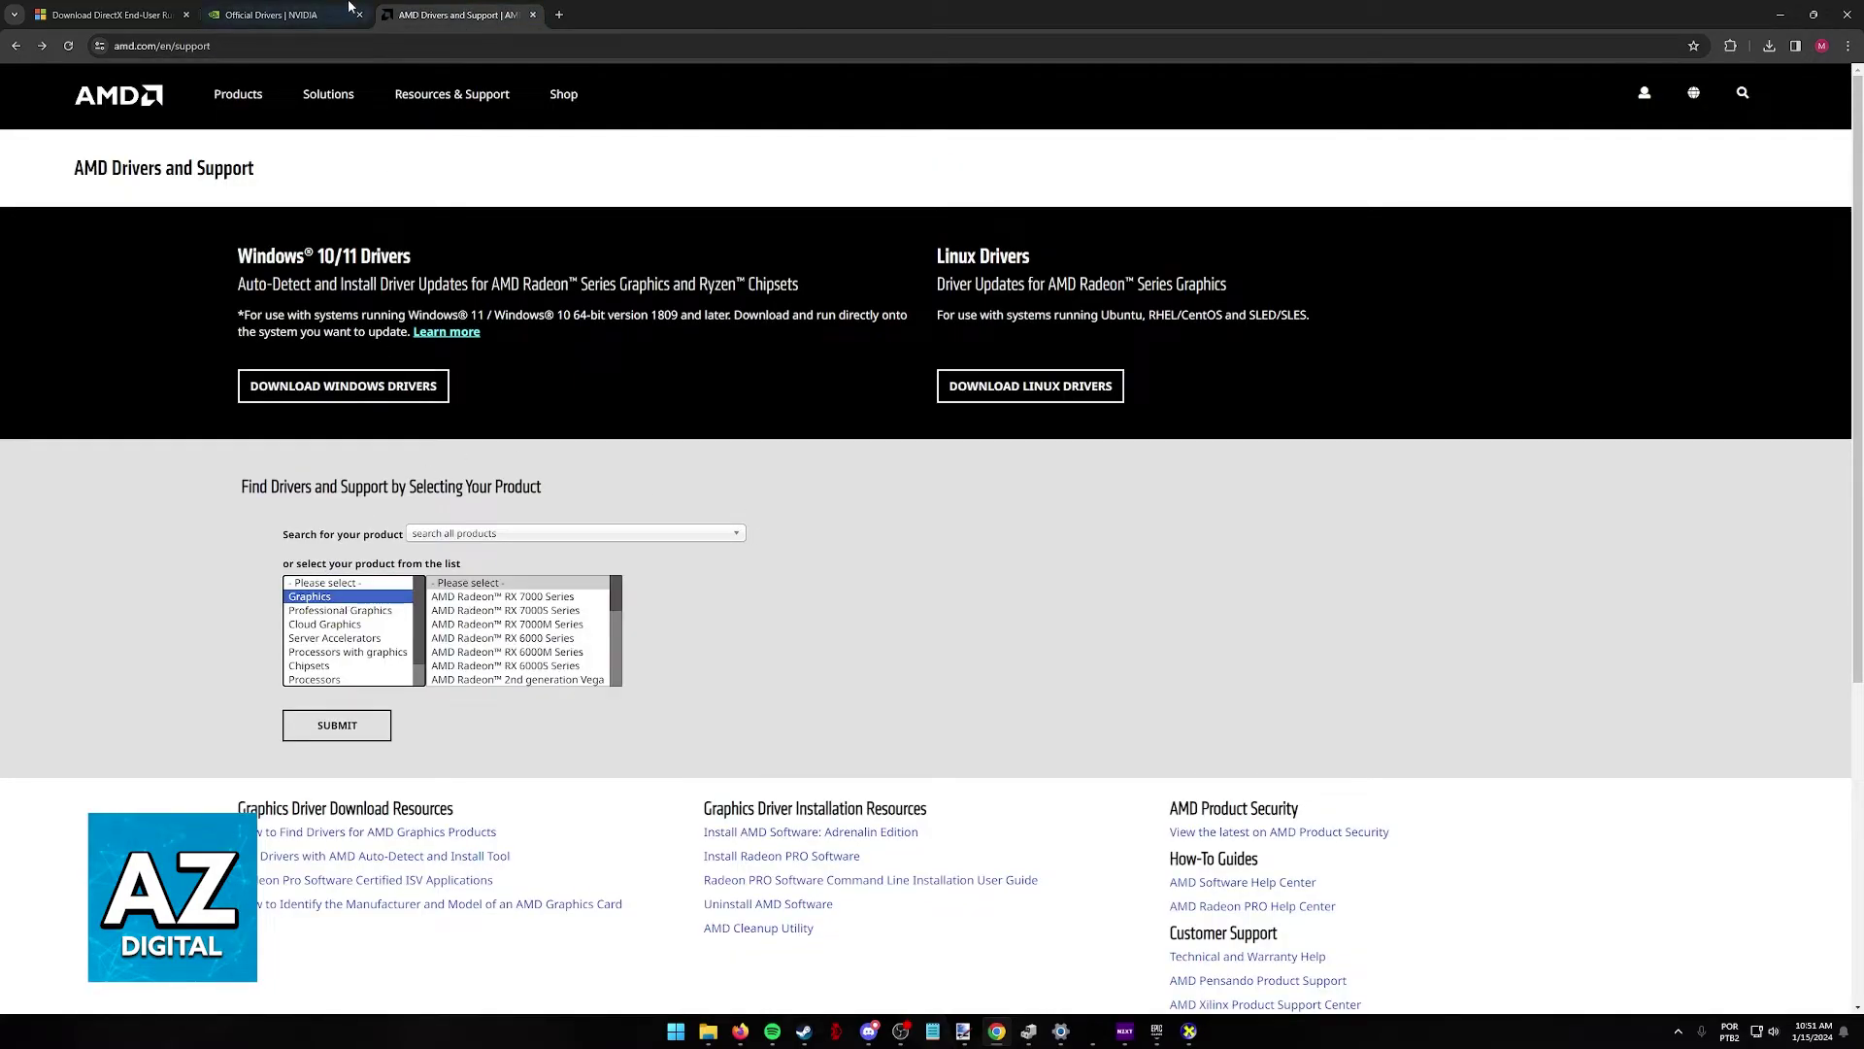
left_click(272, 14)
left_click(1029, 1029)
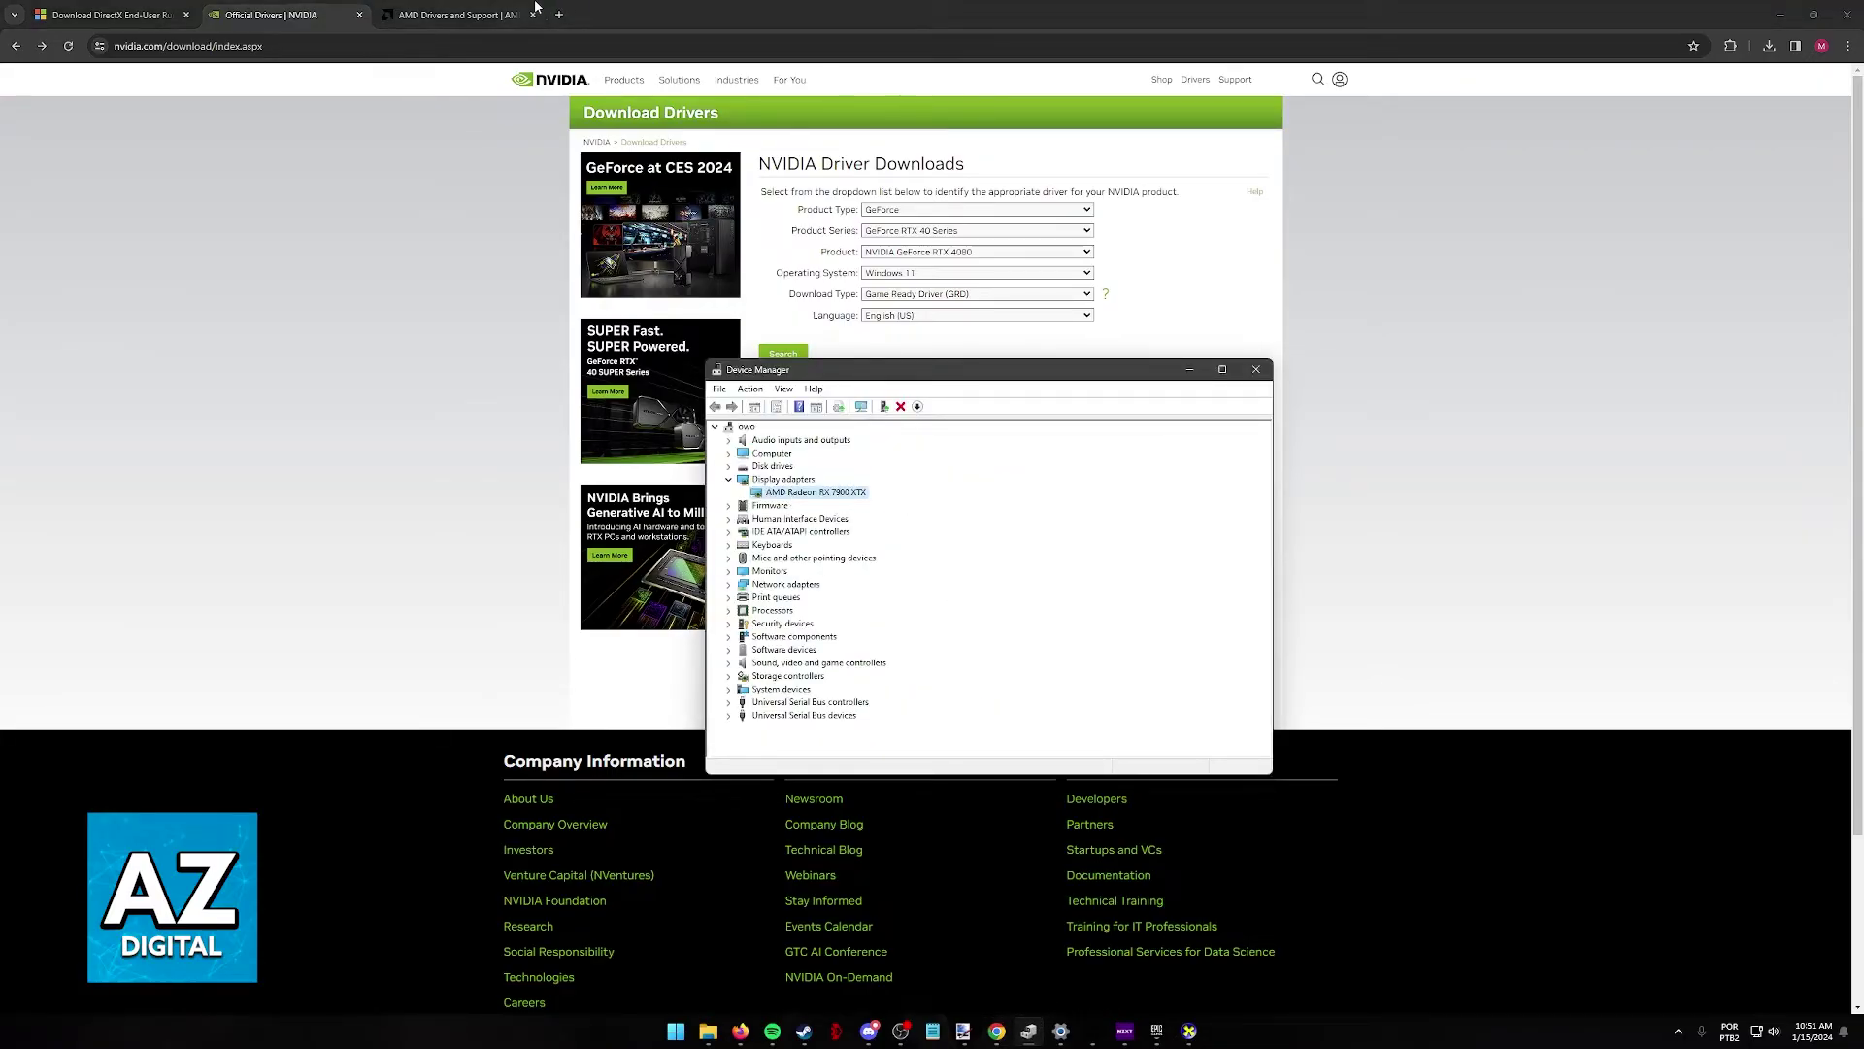
left_click(456, 14)
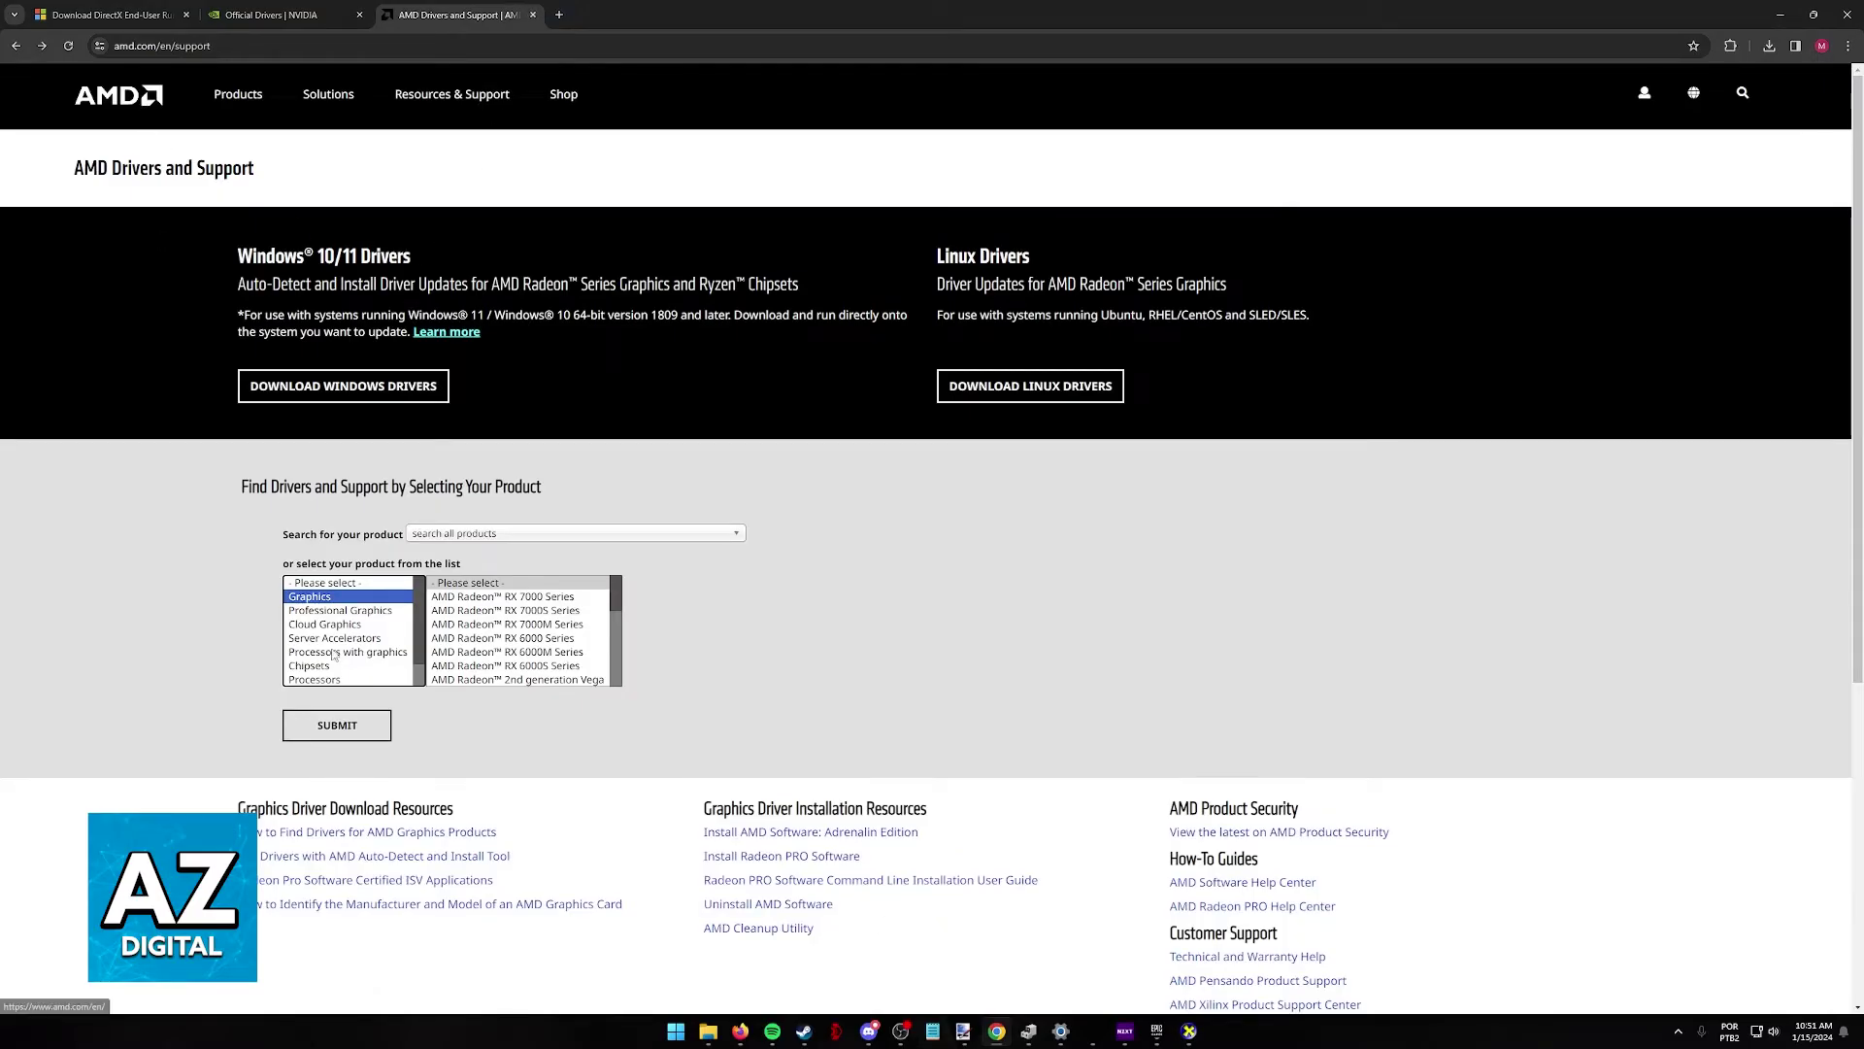
Narrow the product to RX 7000 Series, RX 7900 Series, then AMD Radeon RX 7900 XTX.
left_click(492, 597)
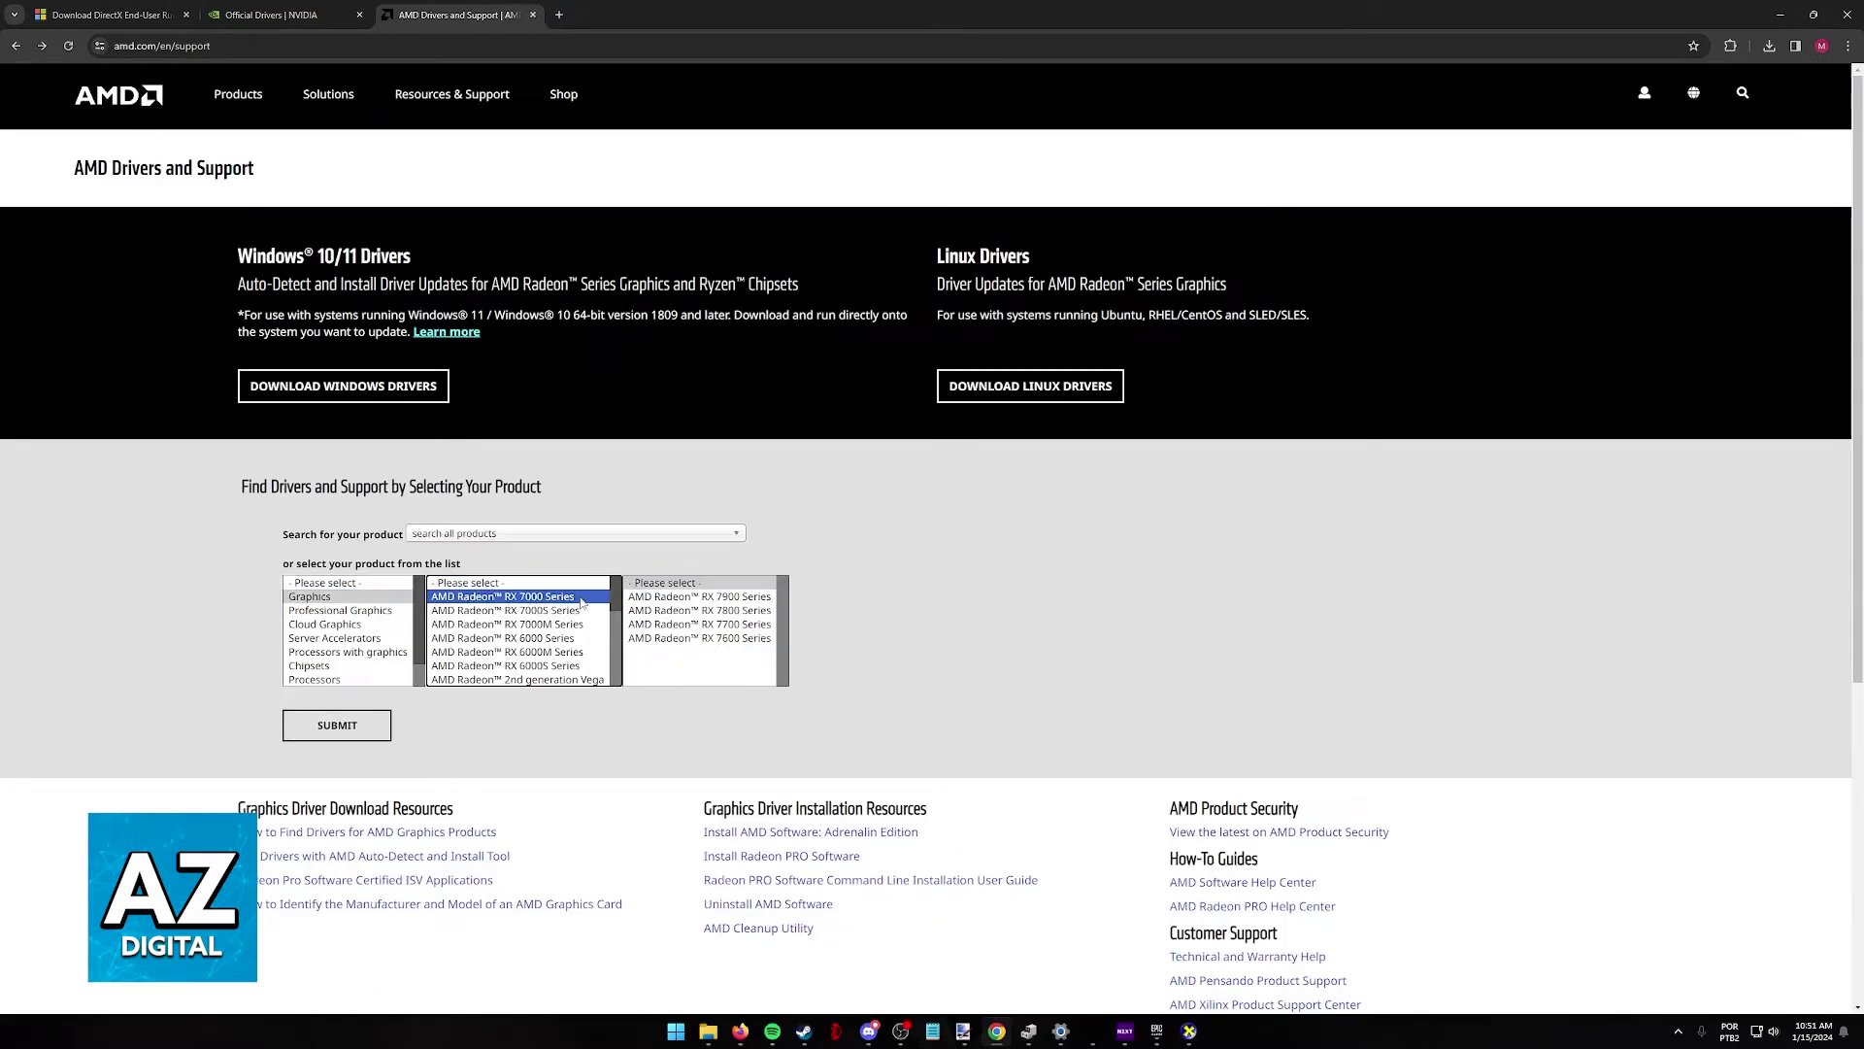
left_click(725, 598)
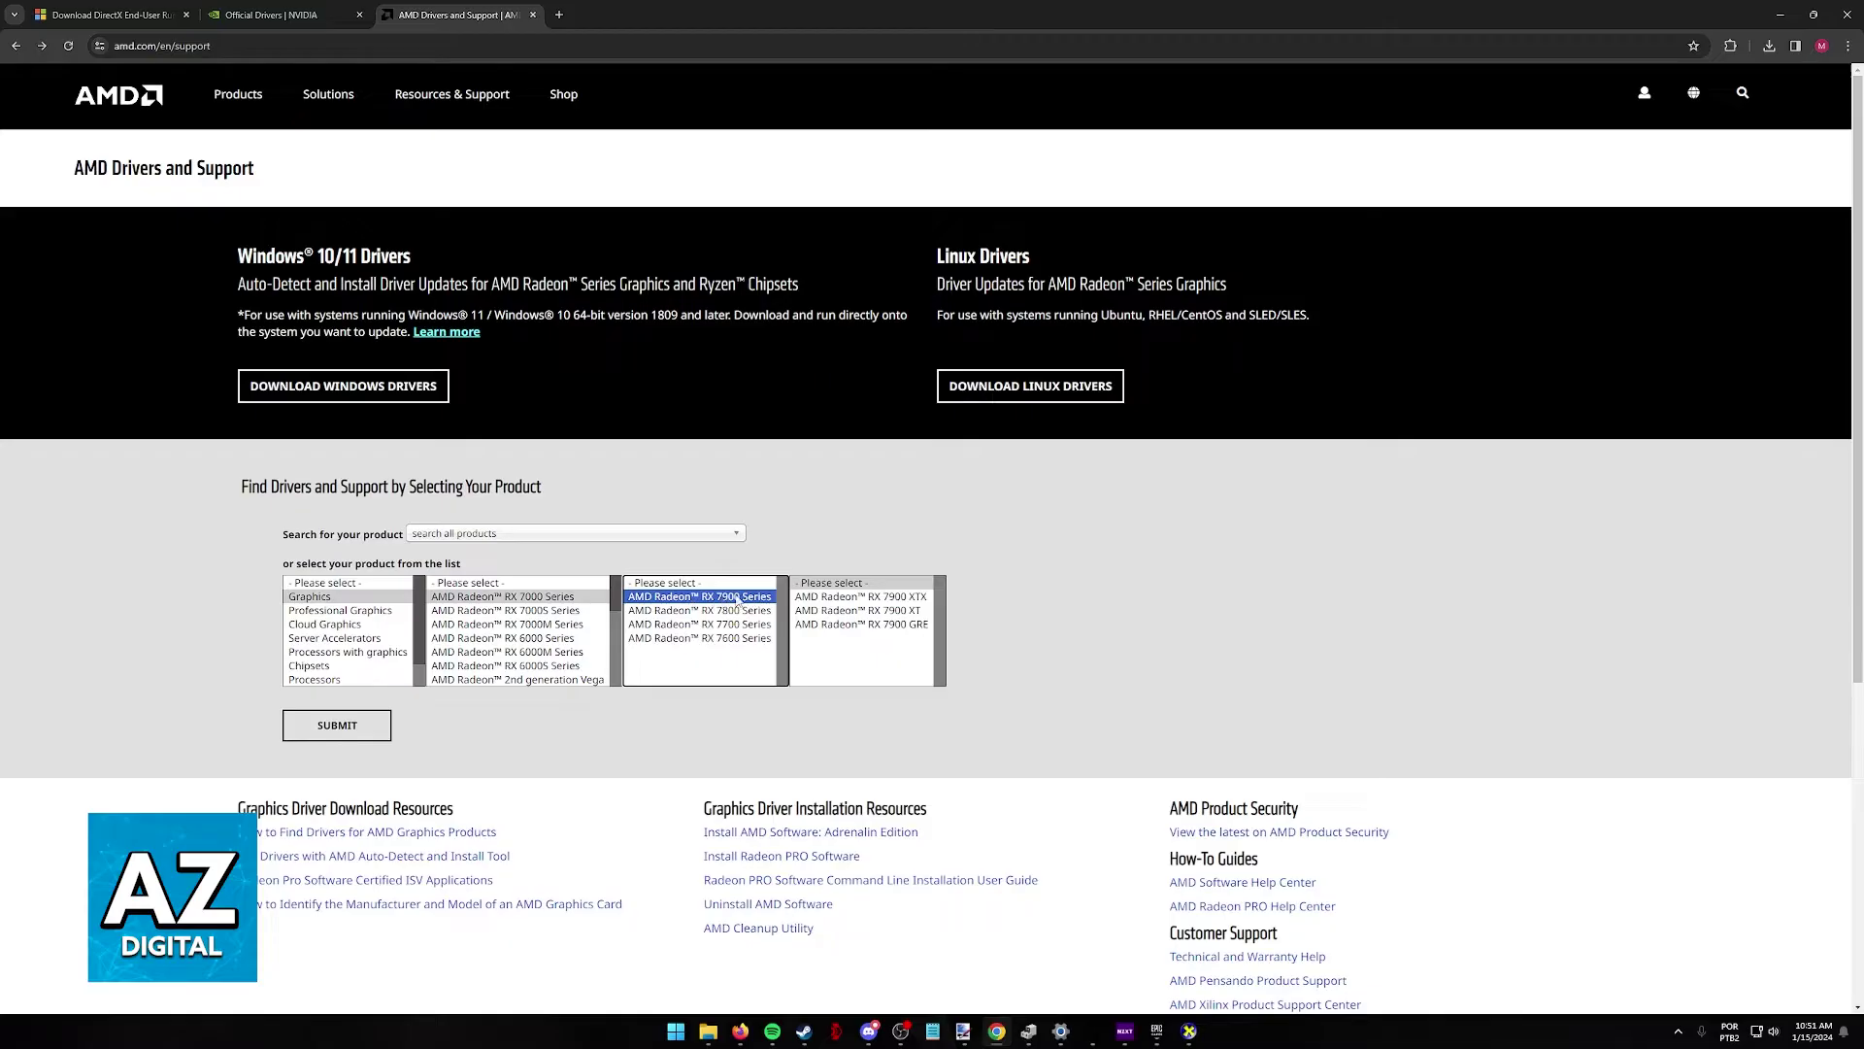
left_click(855, 598)
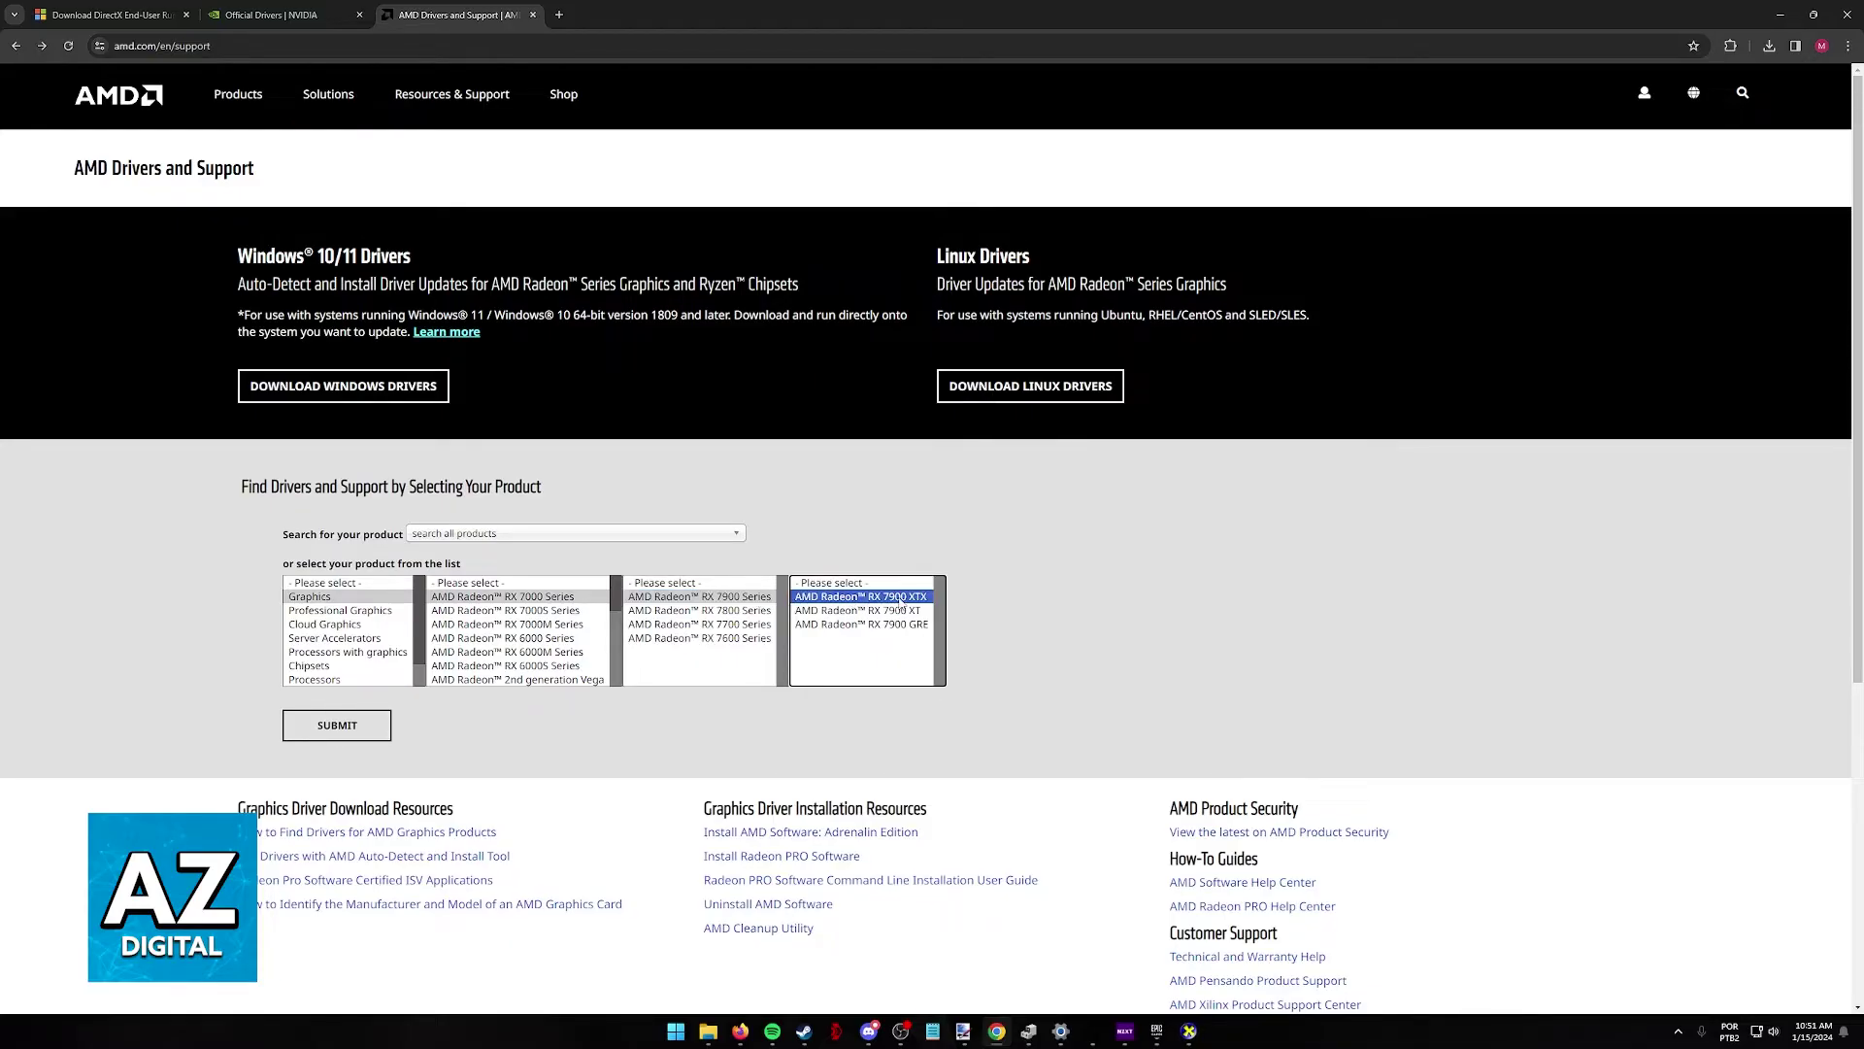
left_click(283, 16)
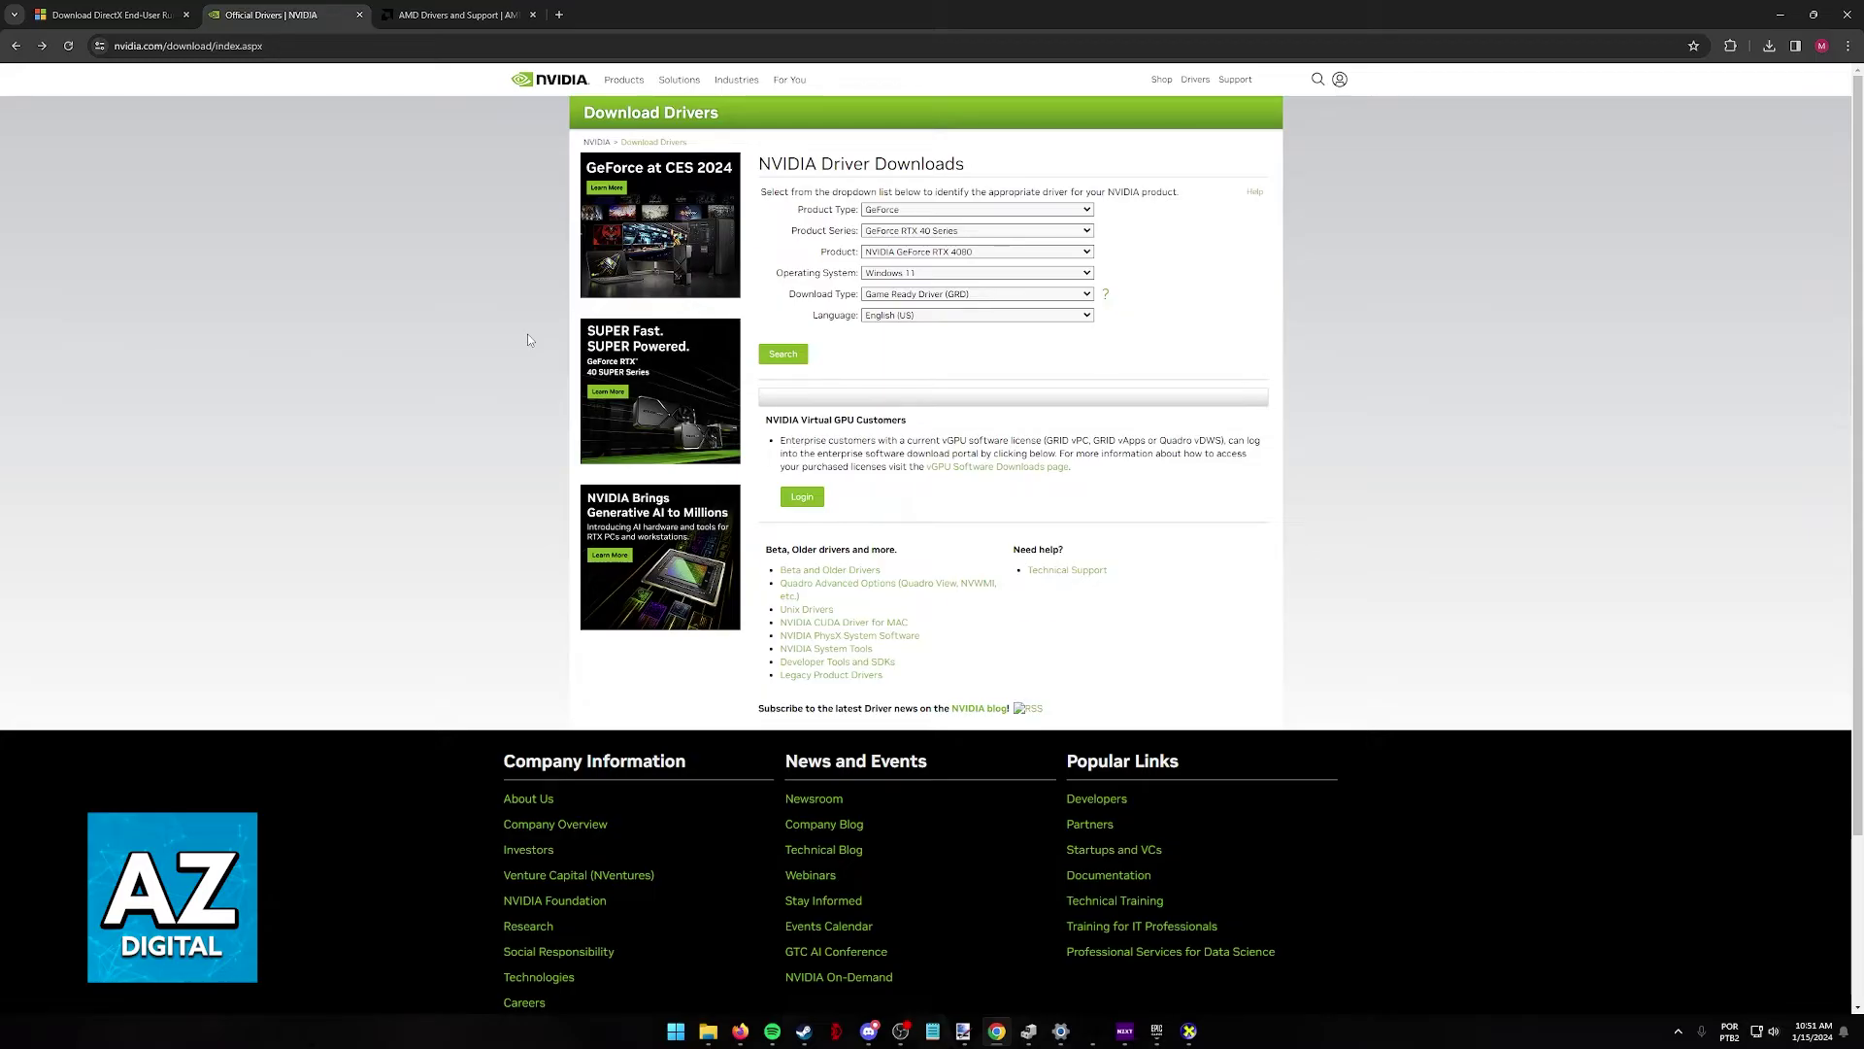
Search NVIDIA drivers for GeForce RTX 40 Series RTX 4080, finding Game Ready Driver 546.33.
left_click(893, 234)
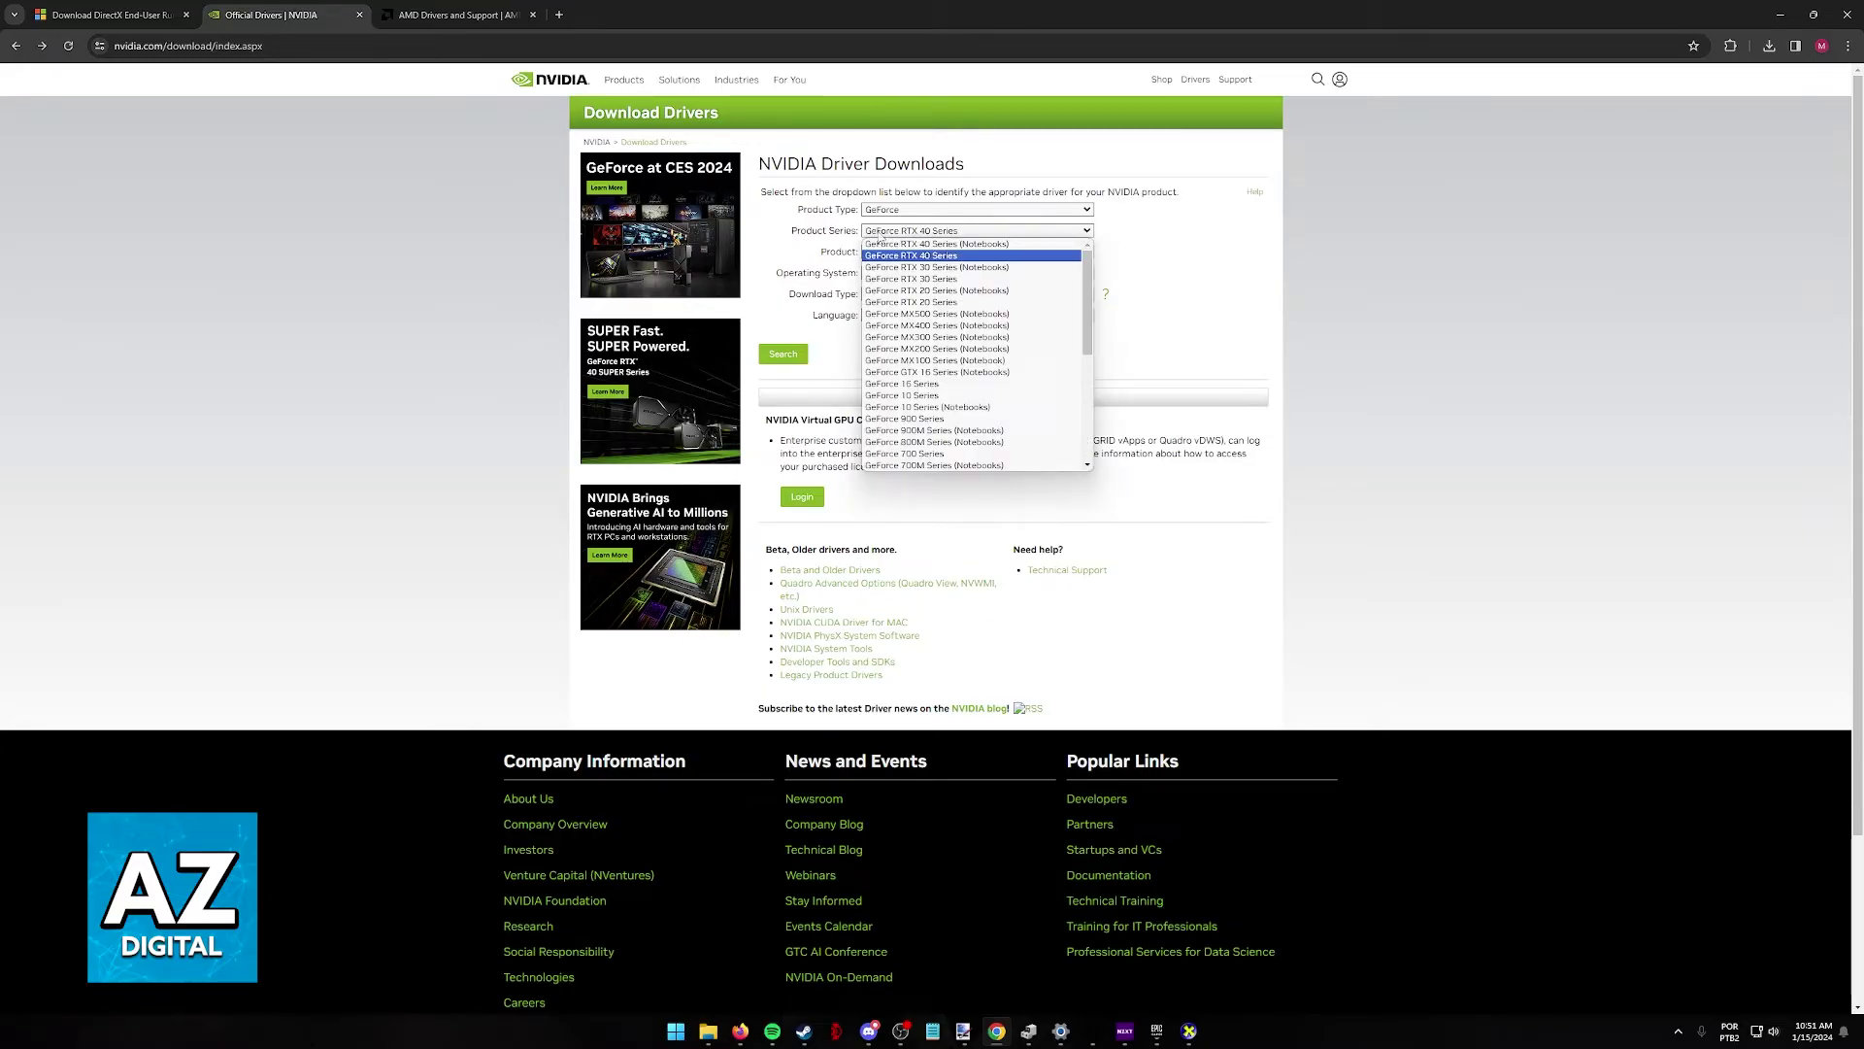
left_click(898, 256)
left_click(899, 252)
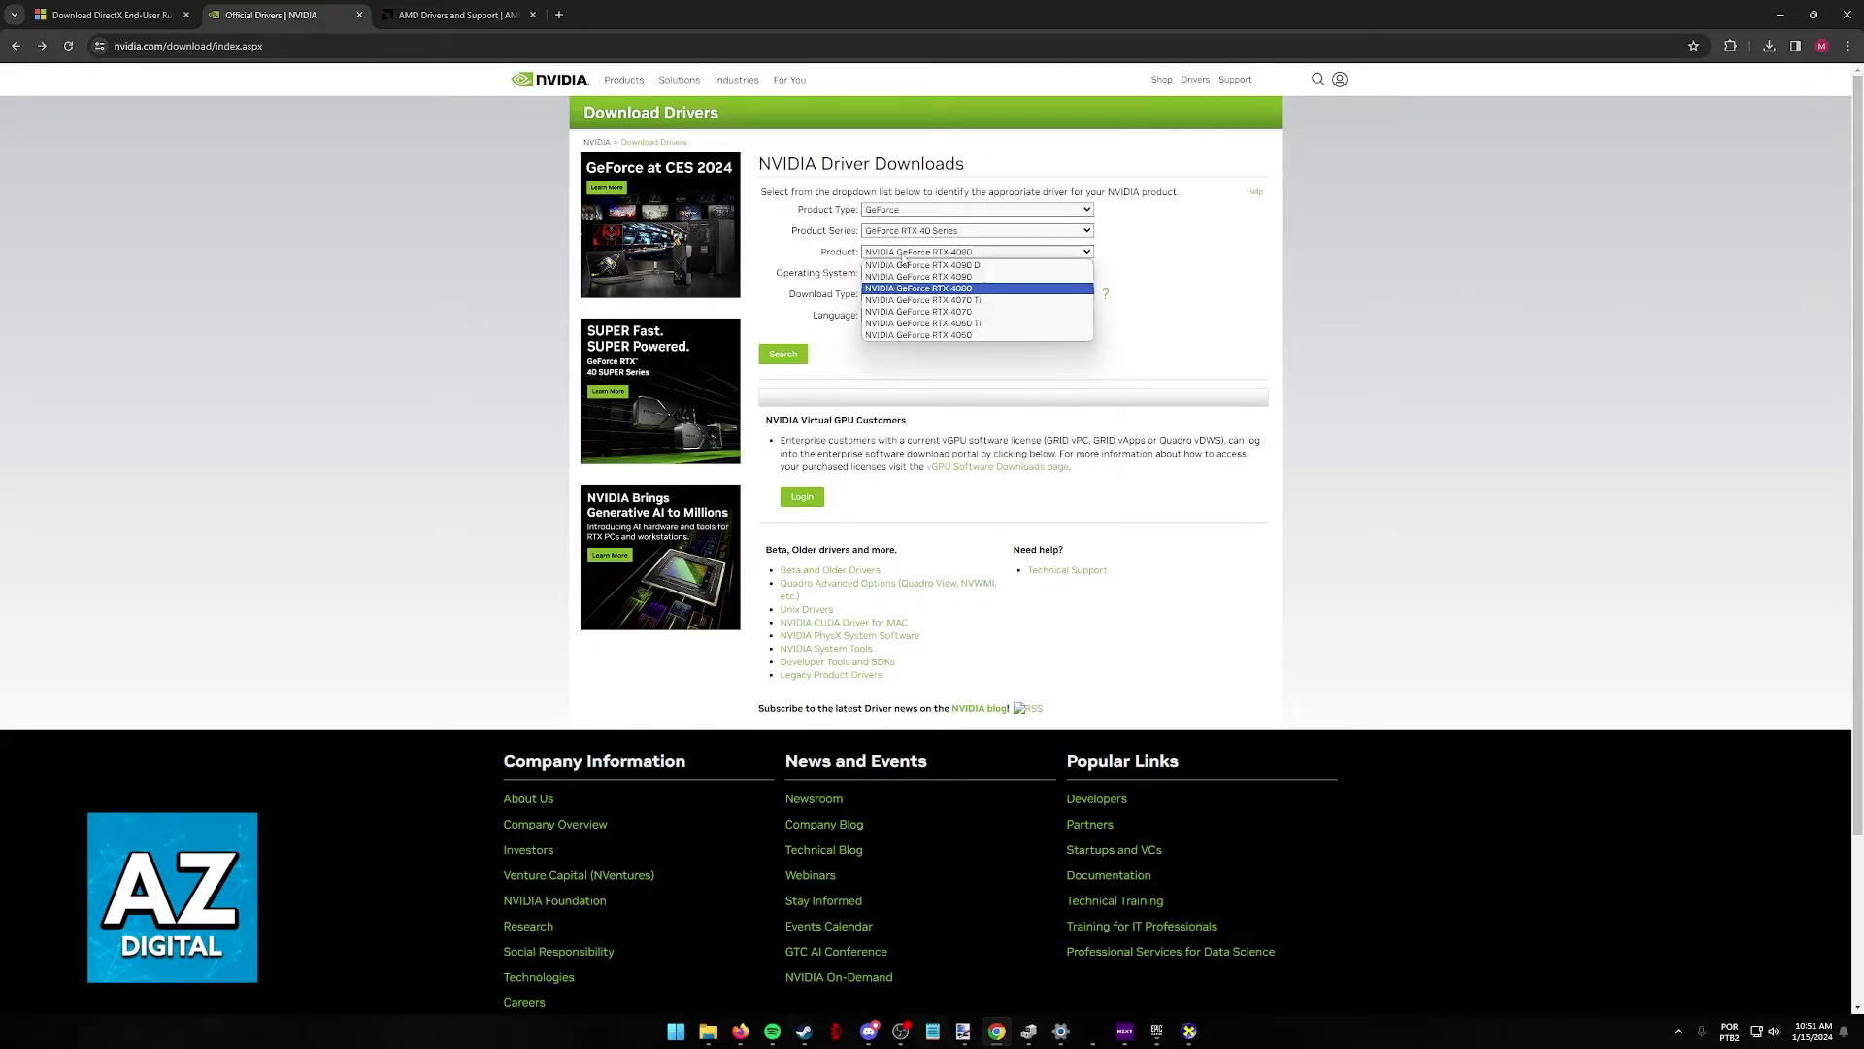
left_click(906, 288)
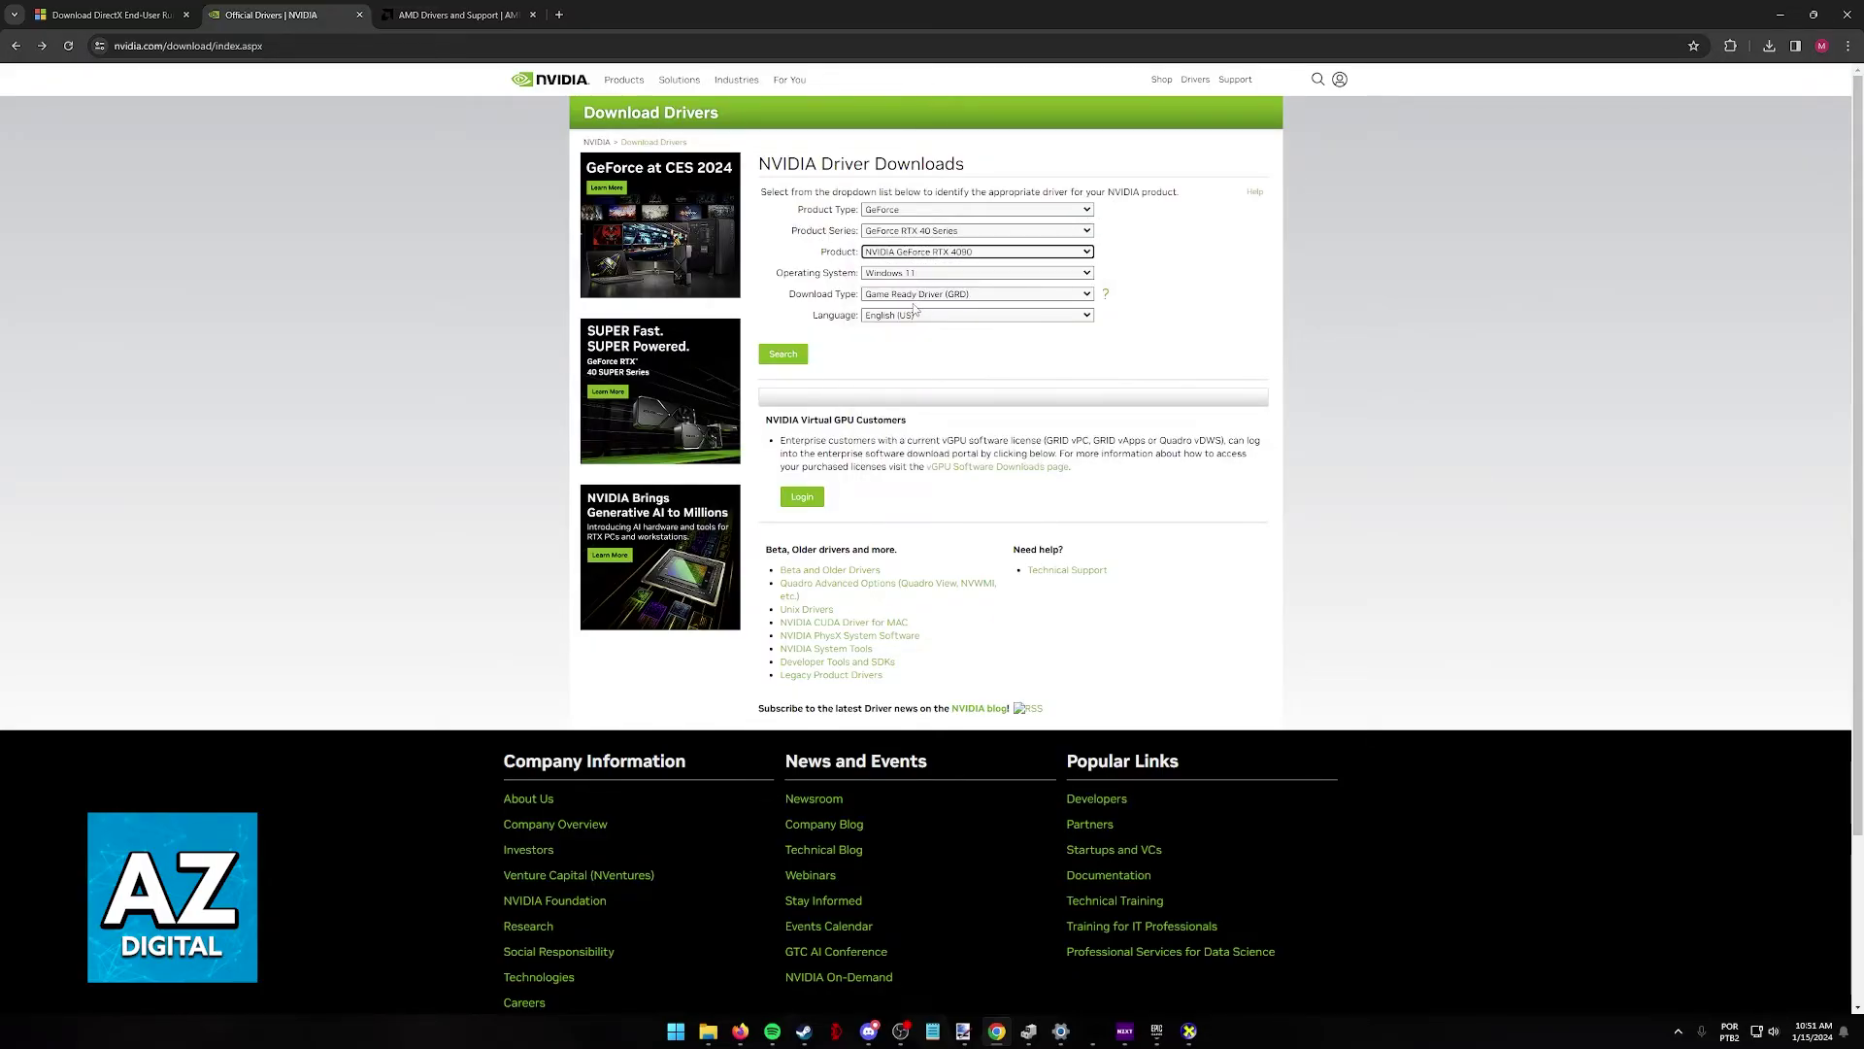
left_click(784, 355)
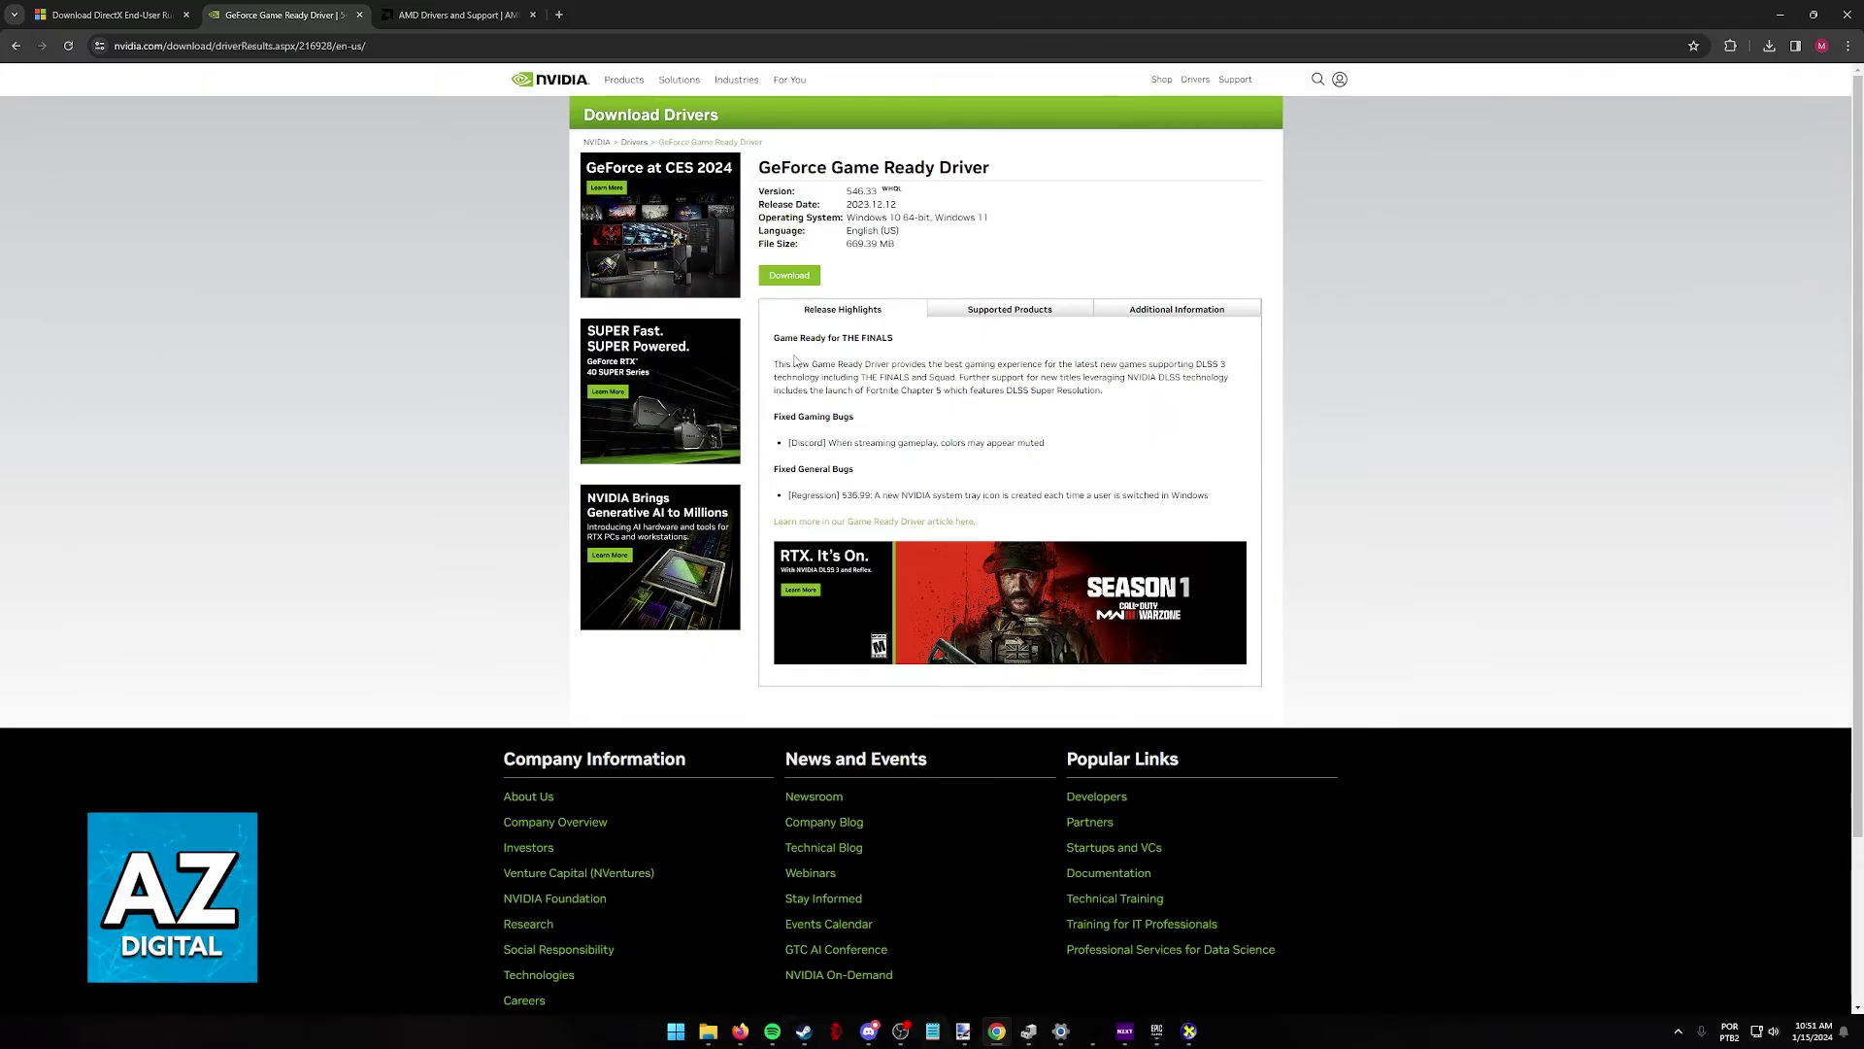
left_click(466, 14)
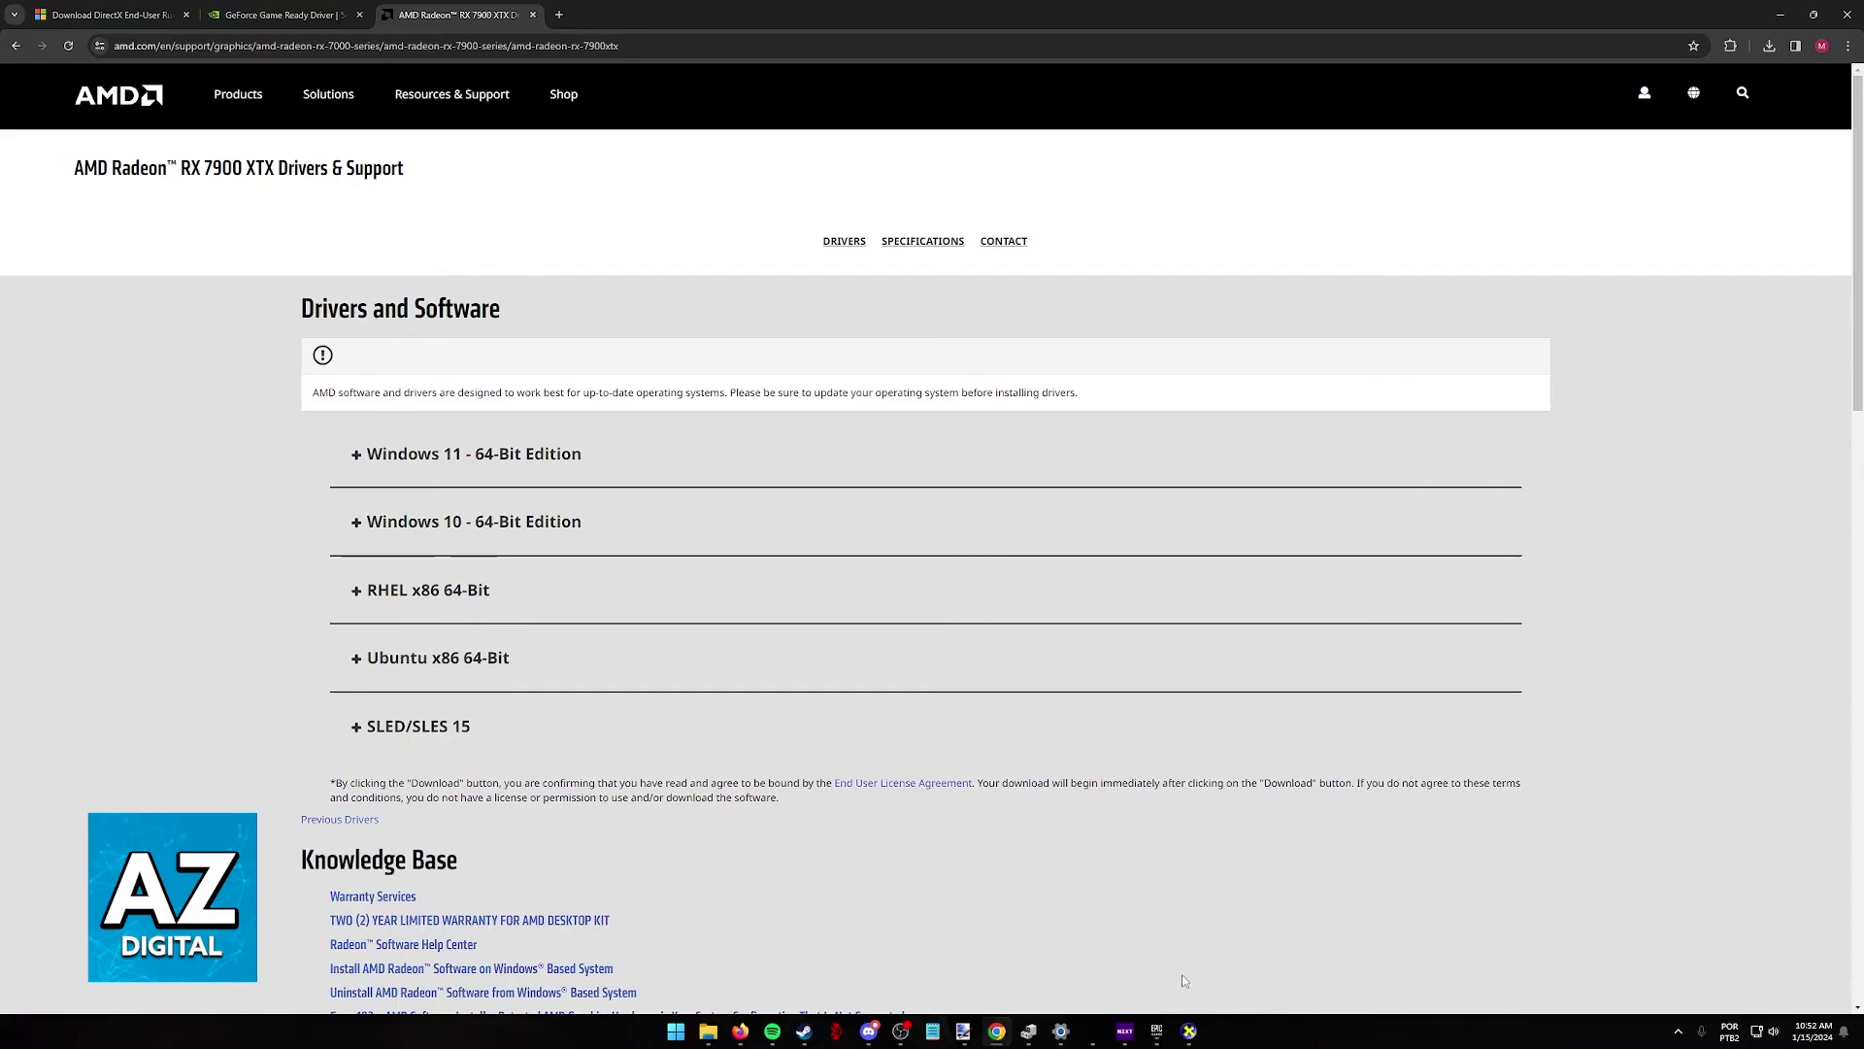
Restore the DirectX Diagnostic Tool window from the taskbar over the AMD RX 7900 XTX page.
left_click(1193, 1031)
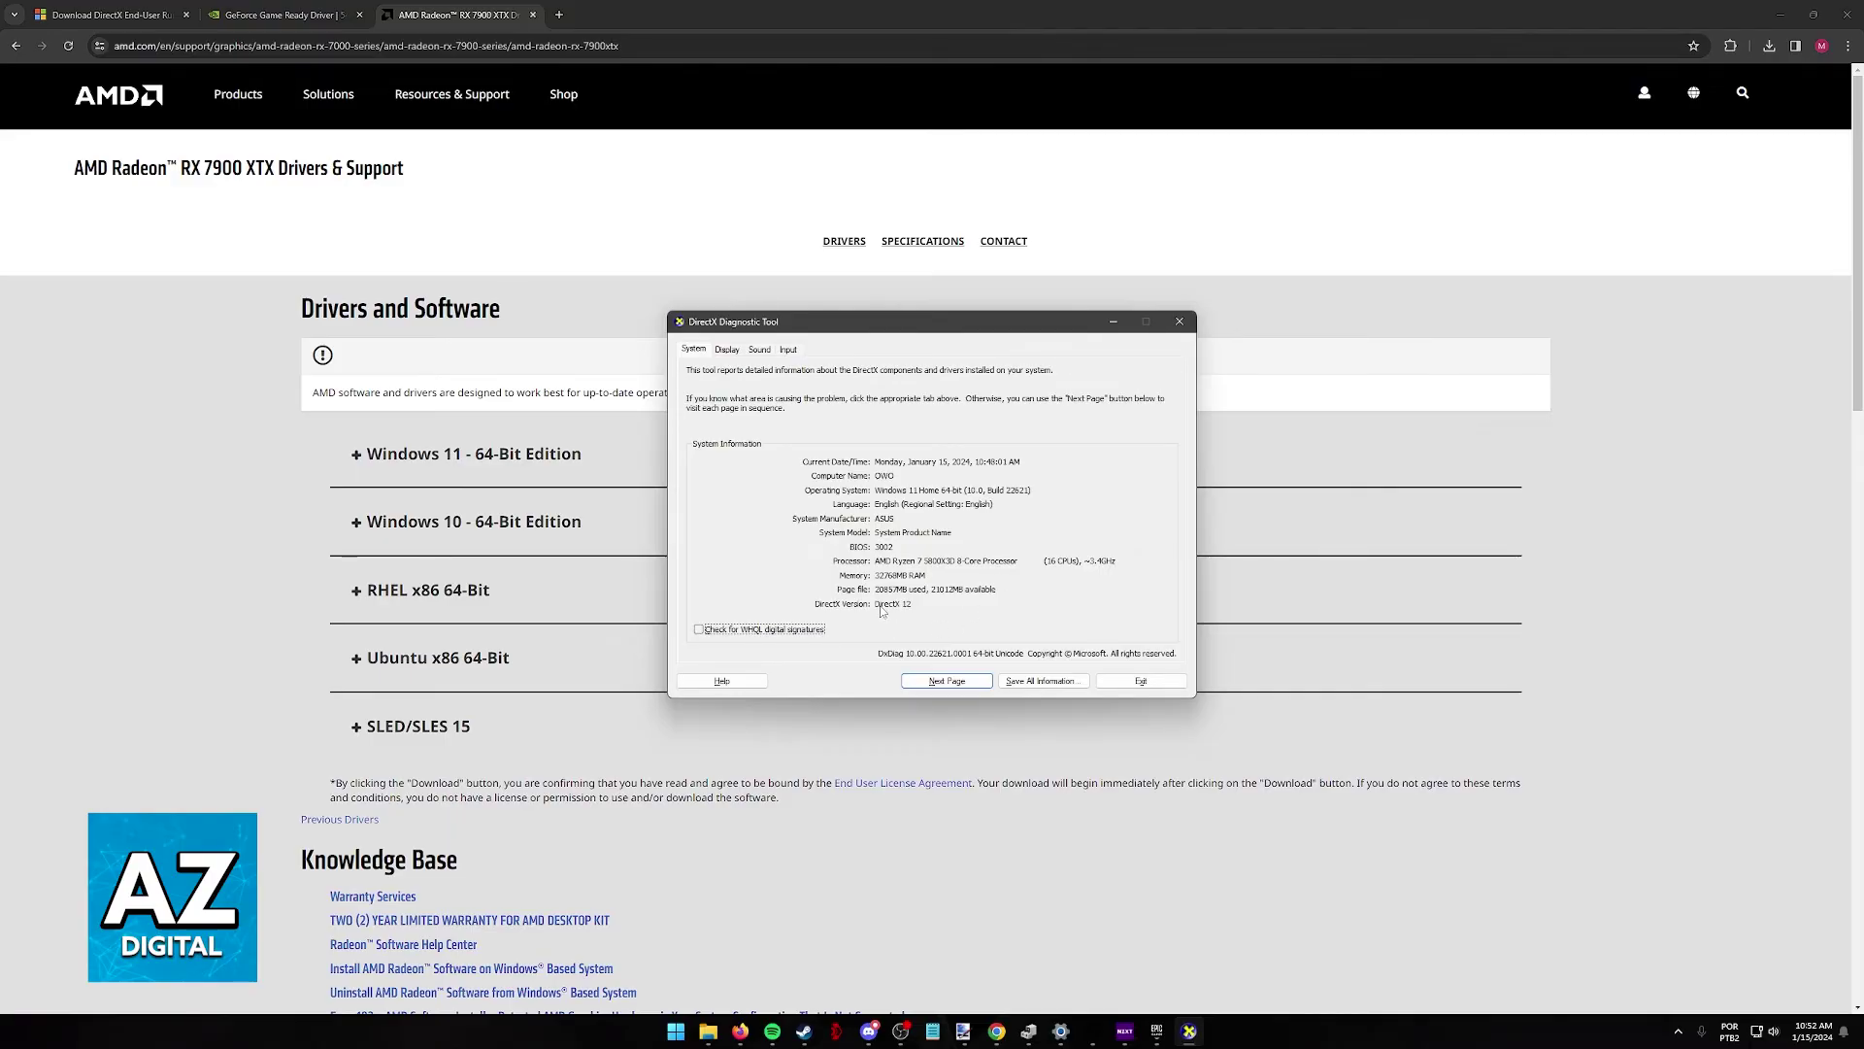